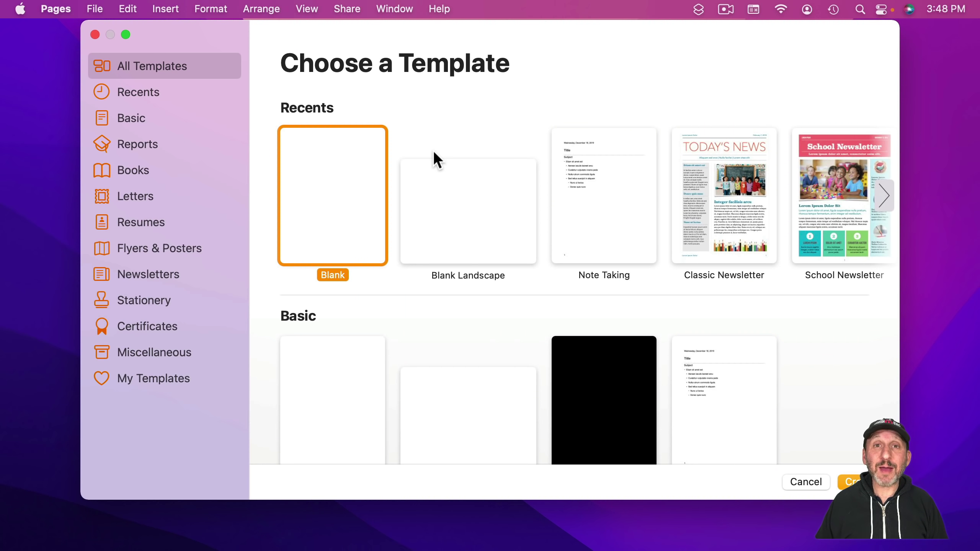
# Step: Create a blank document and start saving it, selecting the whole proposed file name including its extension
pyautogui.doubleClick(326, 158)
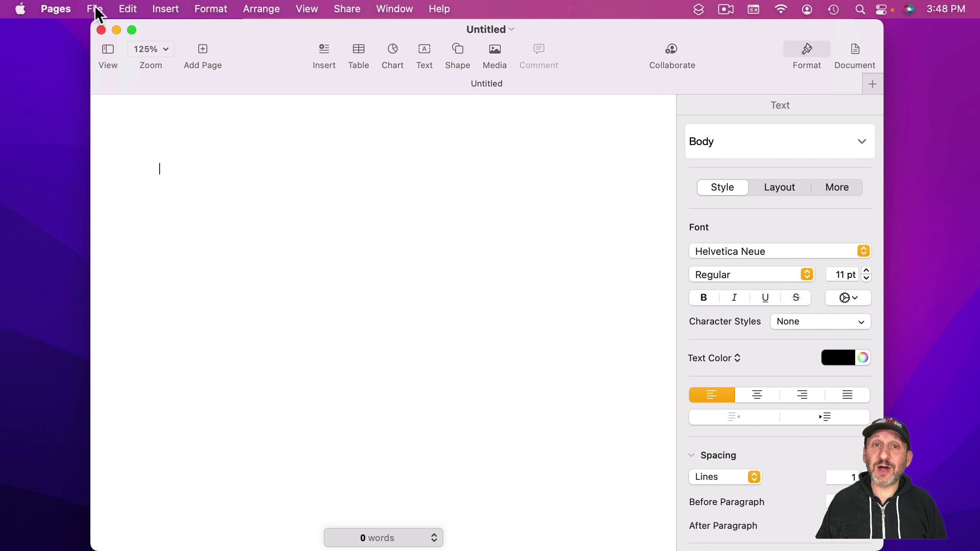
pyautogui.click(96, 10)
pyautogui.click(124, 105)
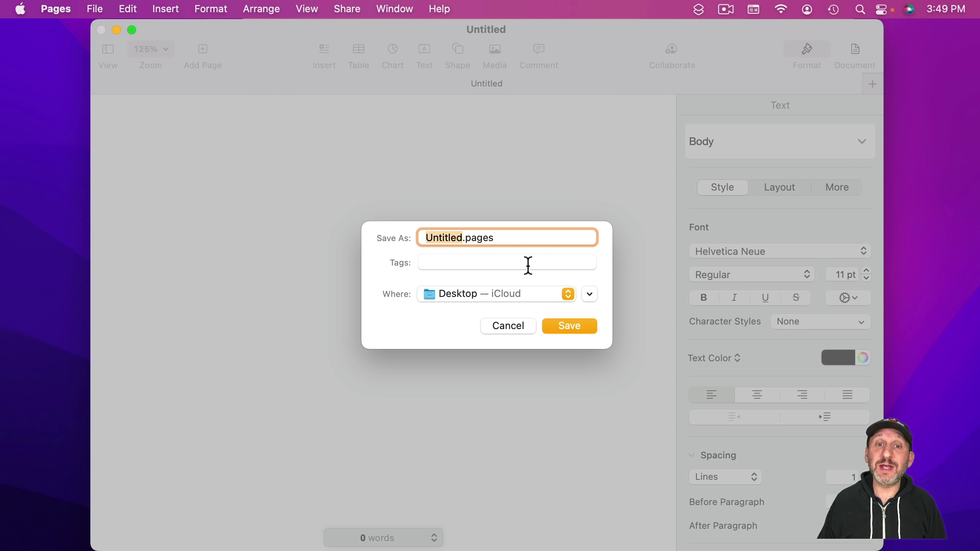
pyautogui.press('super+a')
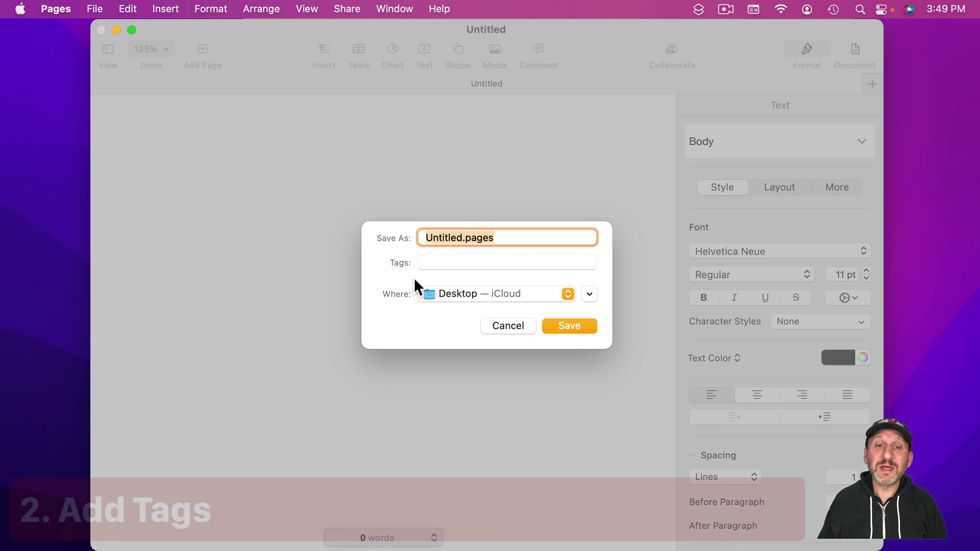
# Step: Check the existing tags offered for the file and look through the save locations, including favorites and recent places
pyautogui.click(446, 263)
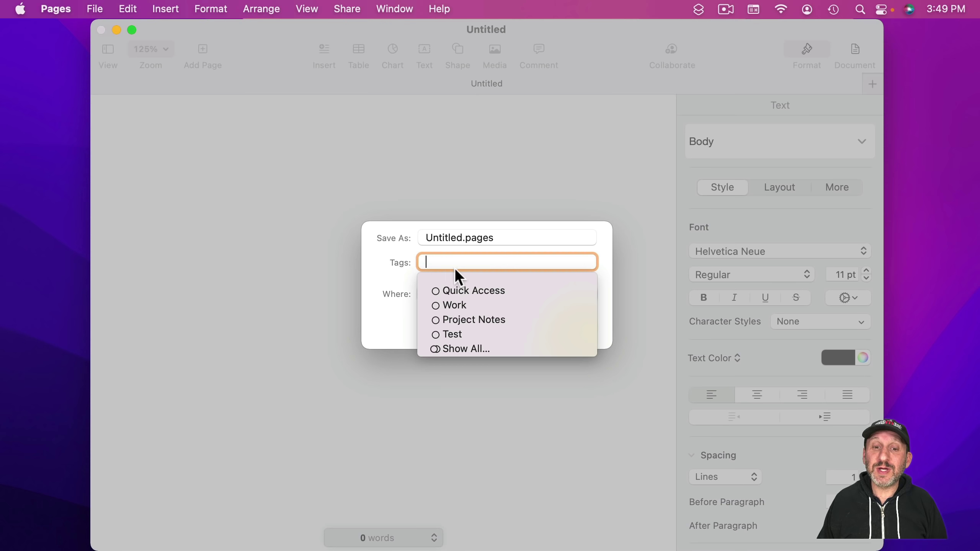
pyautogui.click(456, 349)
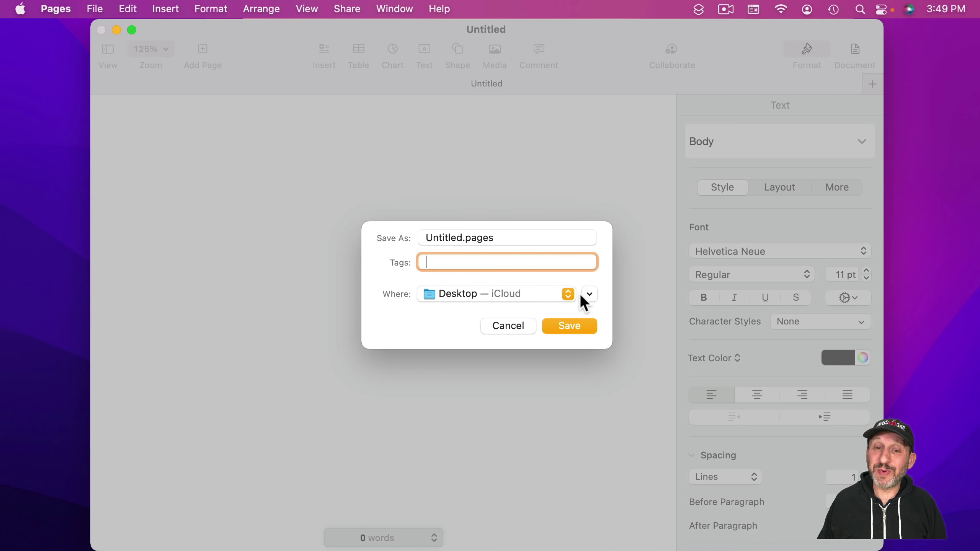
pyautogui.click(498, 299)
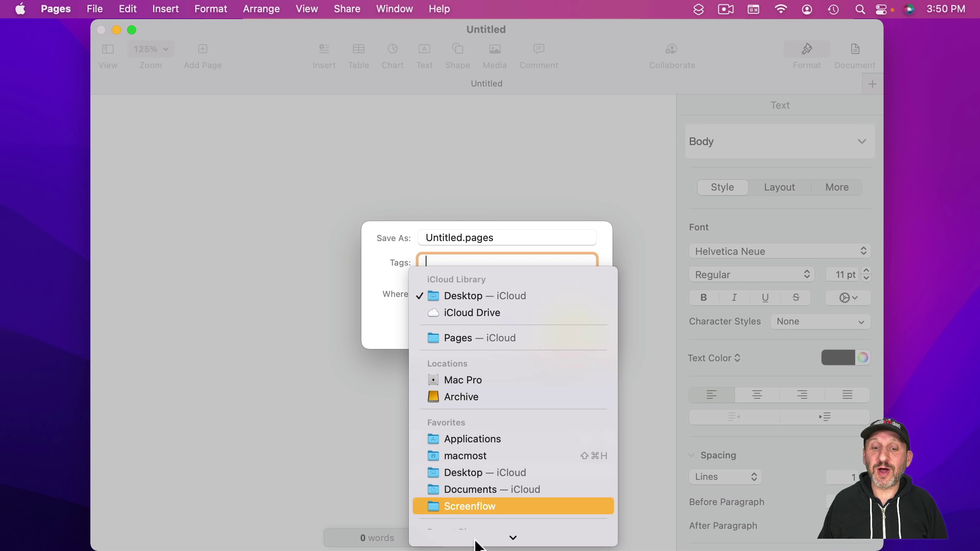
pyautogui.moveTo(475, 541)
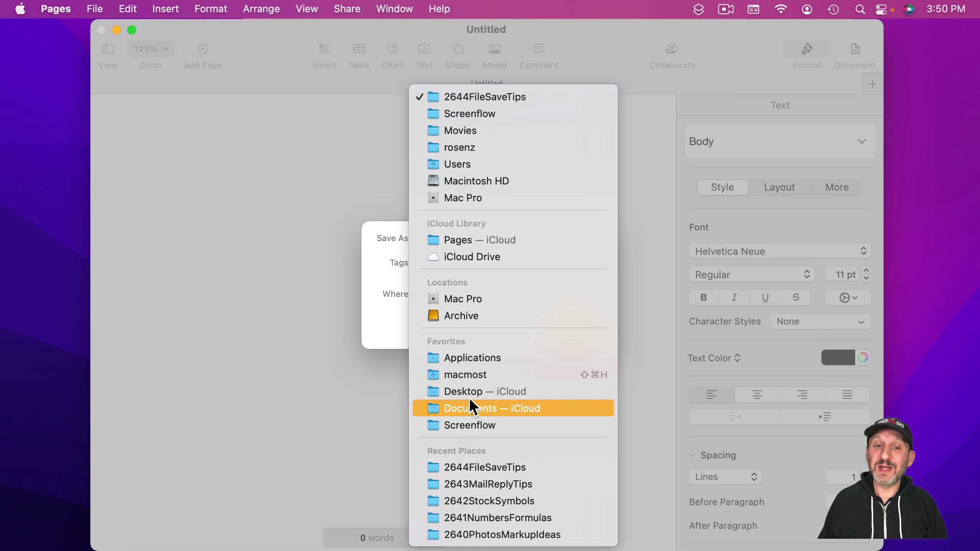
pyautogui.click(181, 220)
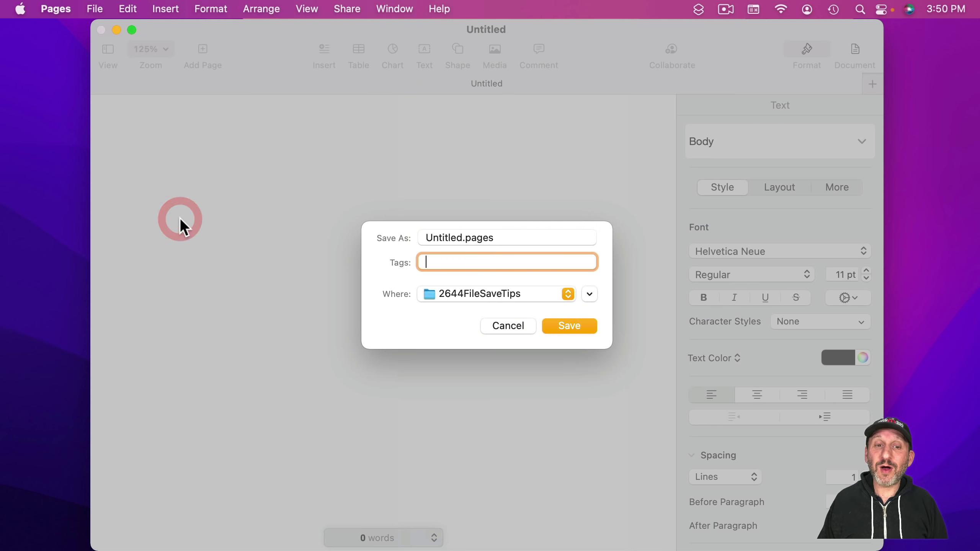
# Step: Switch to Finder and add the Project Gamma folder to the sidebar favorites, checking the Pages save location list beforehand
pyautogui.click(54, 171)
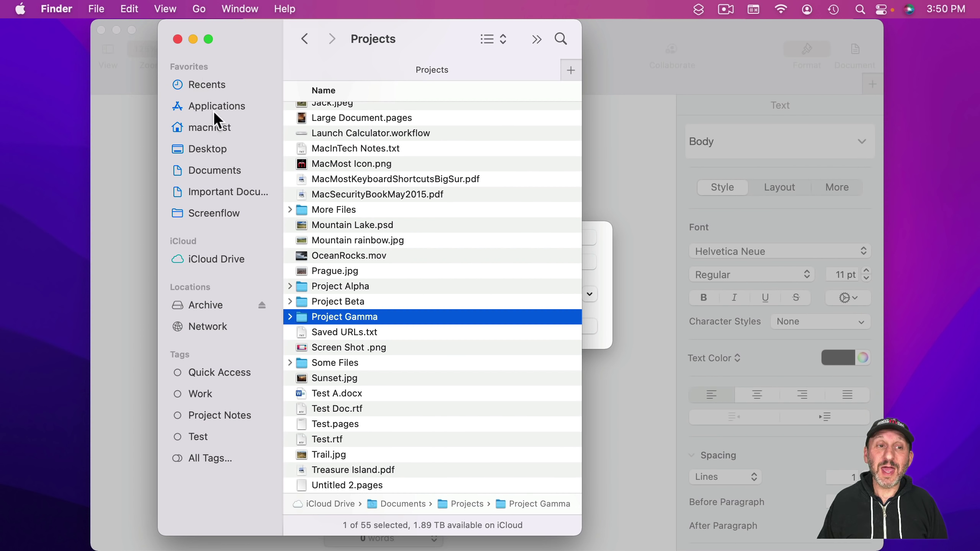
pyautogui.click(604, 239)
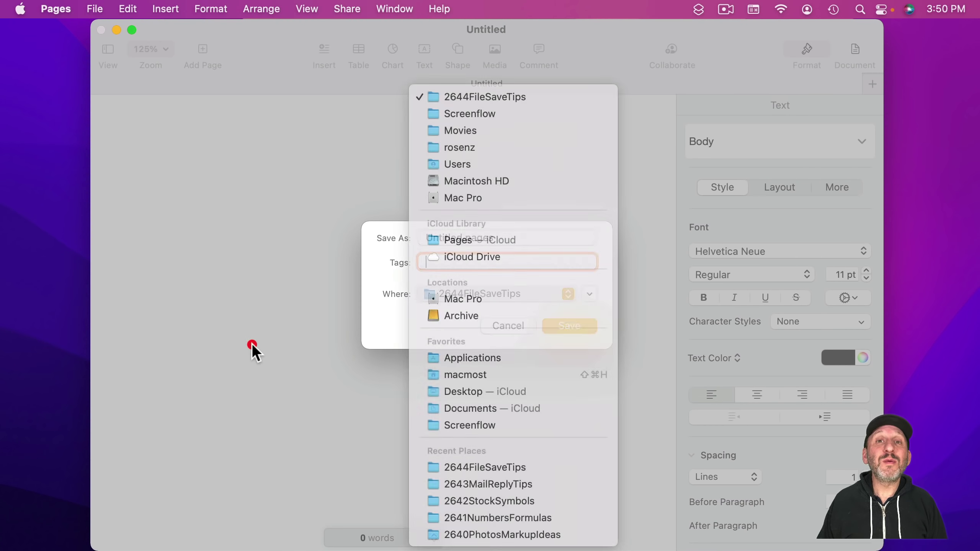
pyautogui.press('super+Tab')
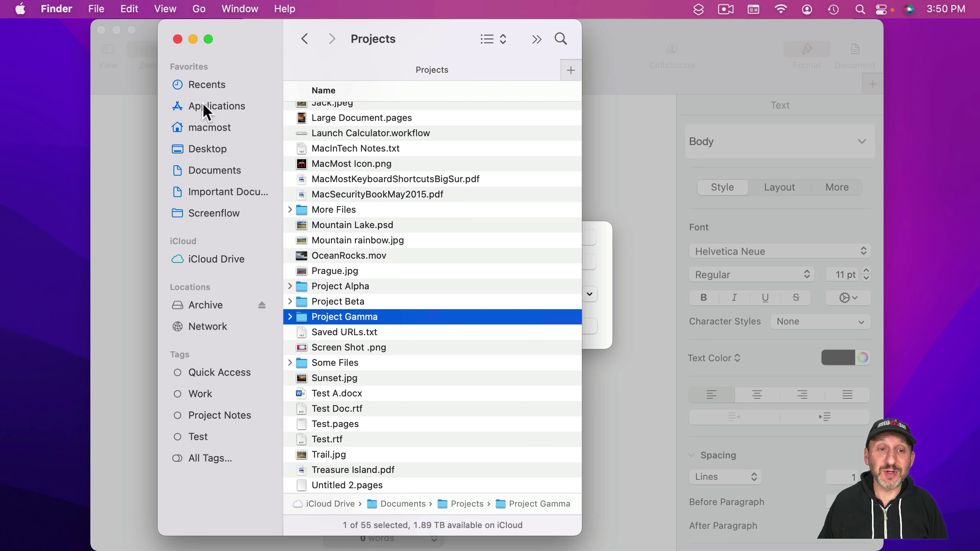
pyautogui.moveTo(303, 315); pyautogui.dragTo(226, 224)
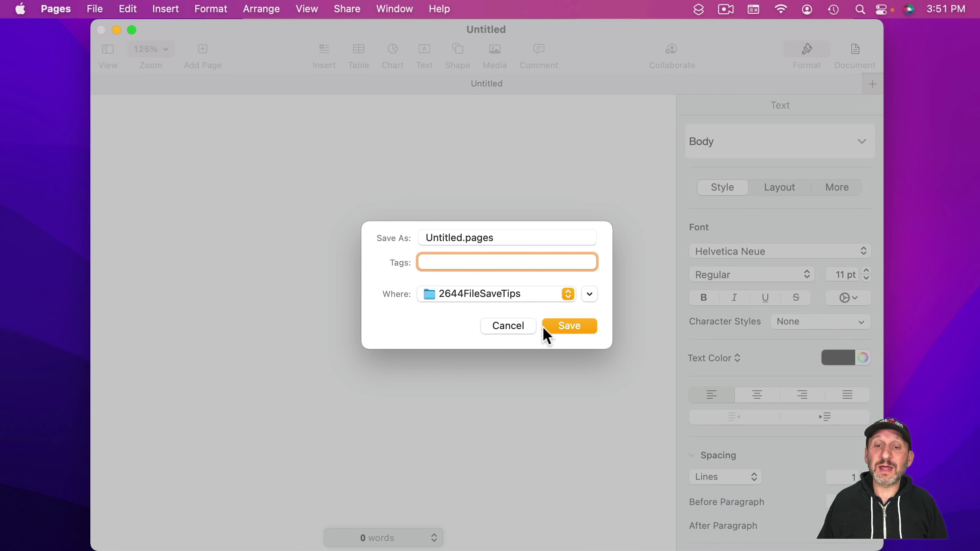
# Step: Cancel and reopen the save dialog, look through its location list and set the save location to iCloud Drive
pyautogui.click(517, 325)
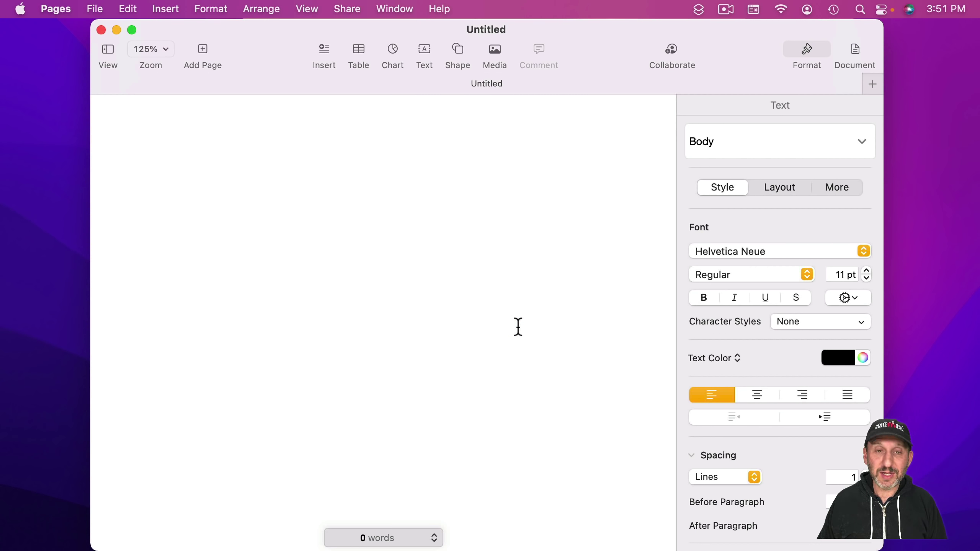
pyautogui.press('super+s')
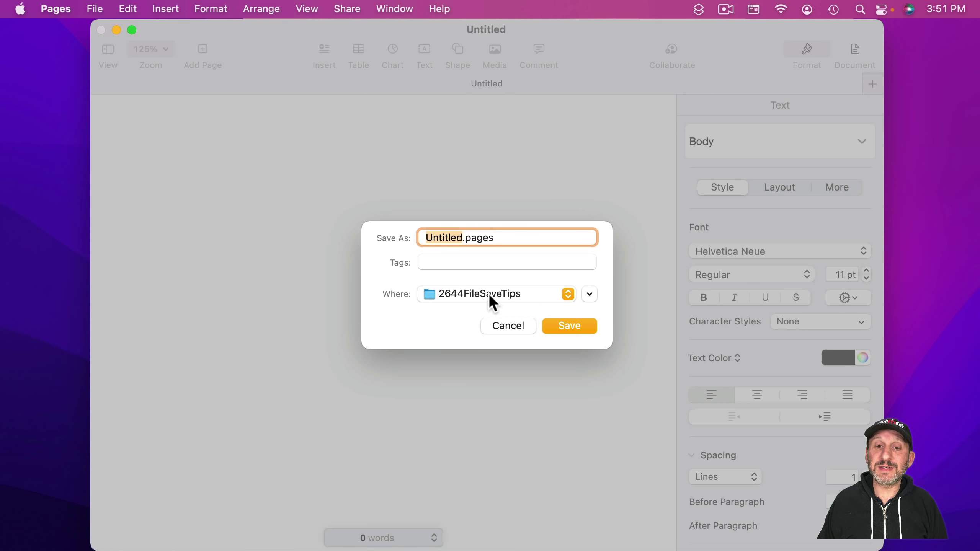
pyautogui.click(488, 293)
pyautogui.scroll(-5, 490, 371)
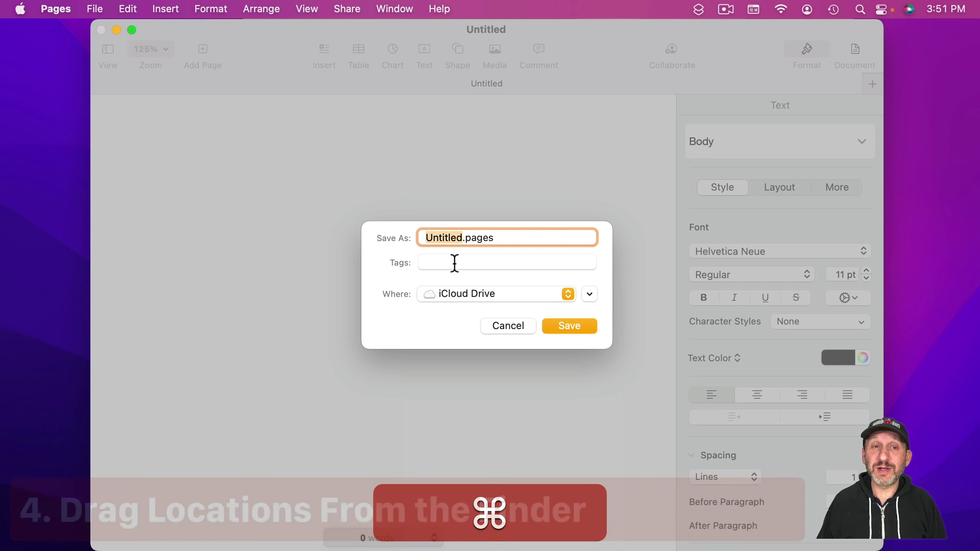
# Step: Place the Finder and Pages windows side by side and make Finder's Project Gamma folder the save location in Pages
pyautogui.press('super+Tab')
pyautogui.moveTo(277, 37); pyautogui.dragTo(674, 24)
pyautogui.moveTo(396, 33); pyautogui.dragTo(306, 33)
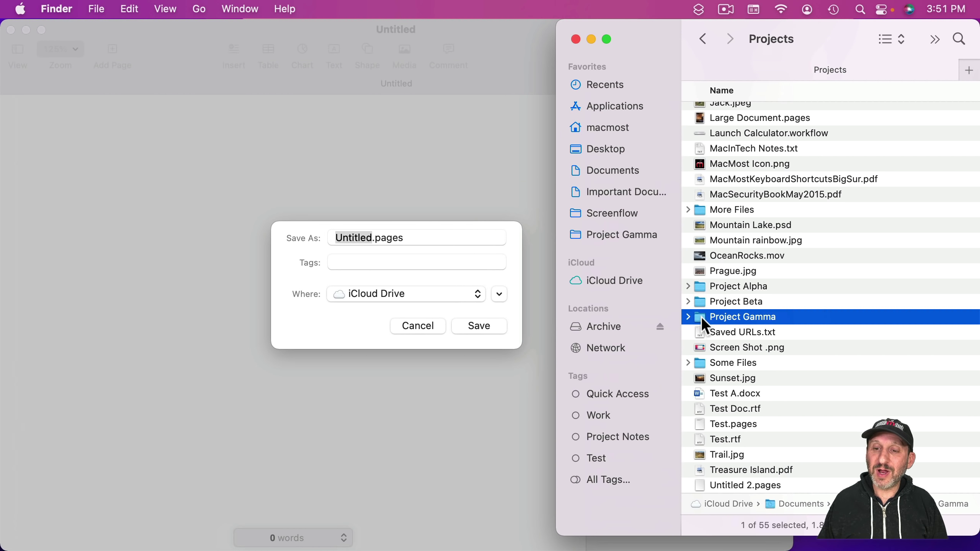
pyautogui.moveTo(701, 315); pyautogui.dragTo(373, 291)
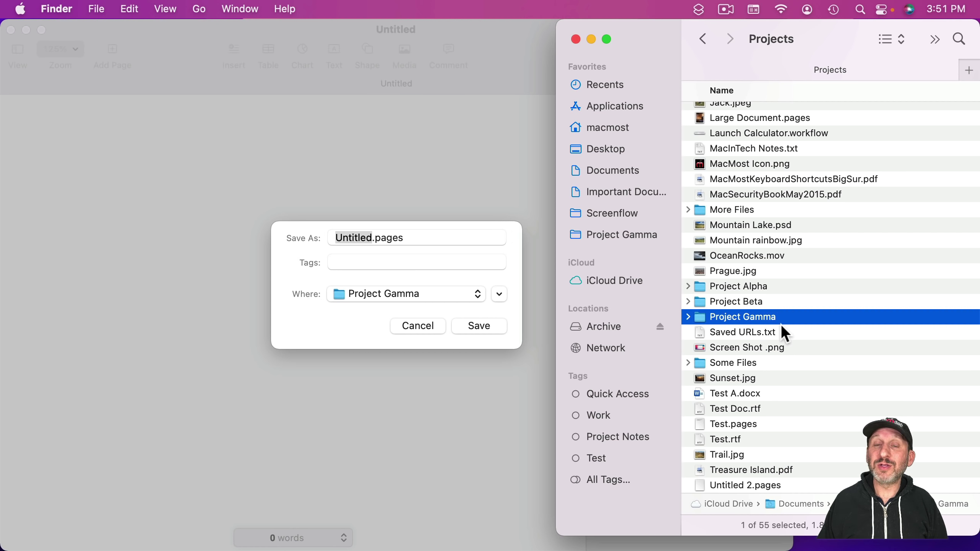
pyautogui.click(456, 350)
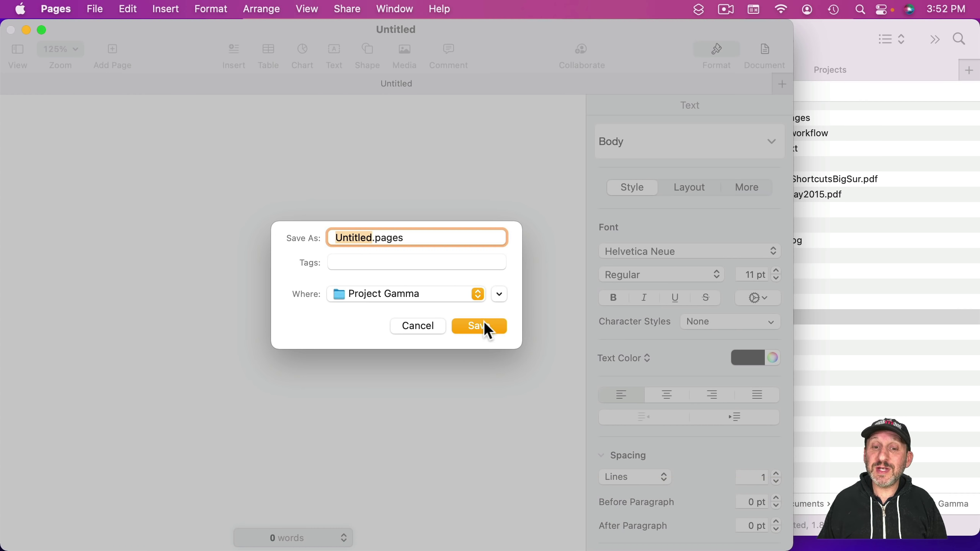
# Step: Cancel and reopen the save dialog, enter My File as the file name, and cancel the save
pyautogui.click(418, 326)
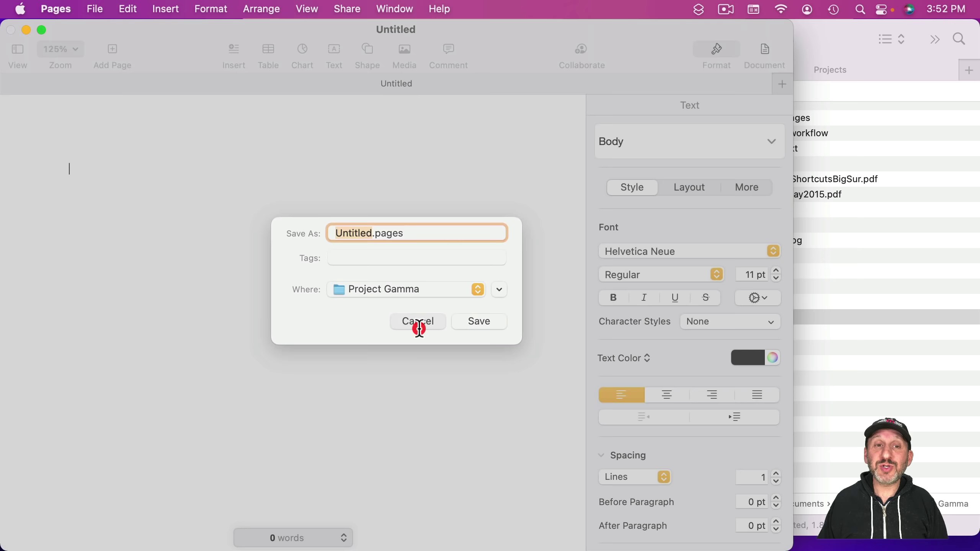
pyautogui.press('super+s')
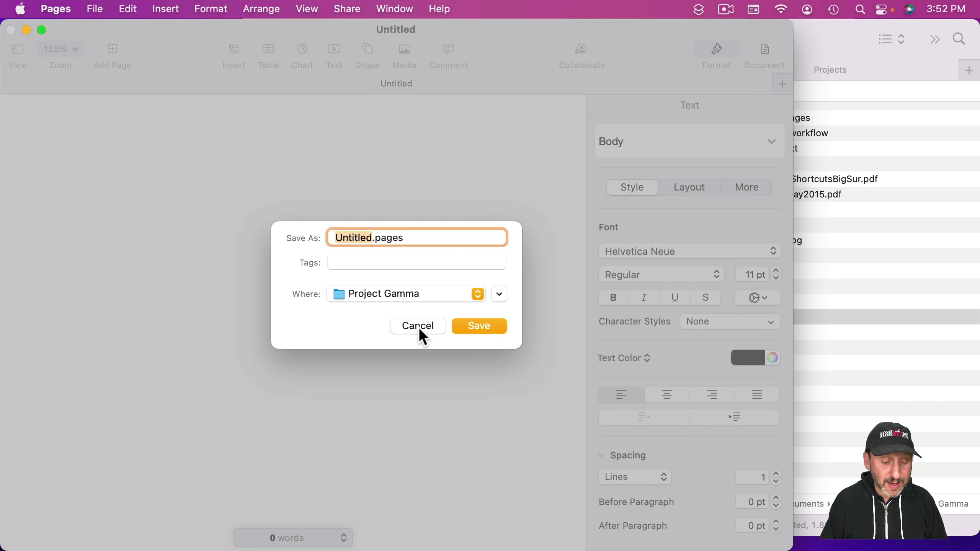
pyautogui.write('My File')
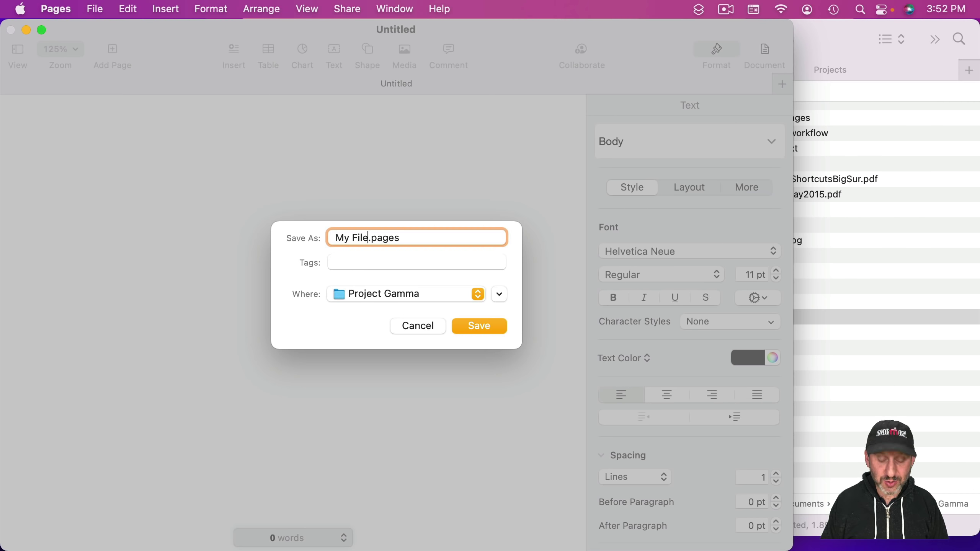
pyautogui.press('super+period')
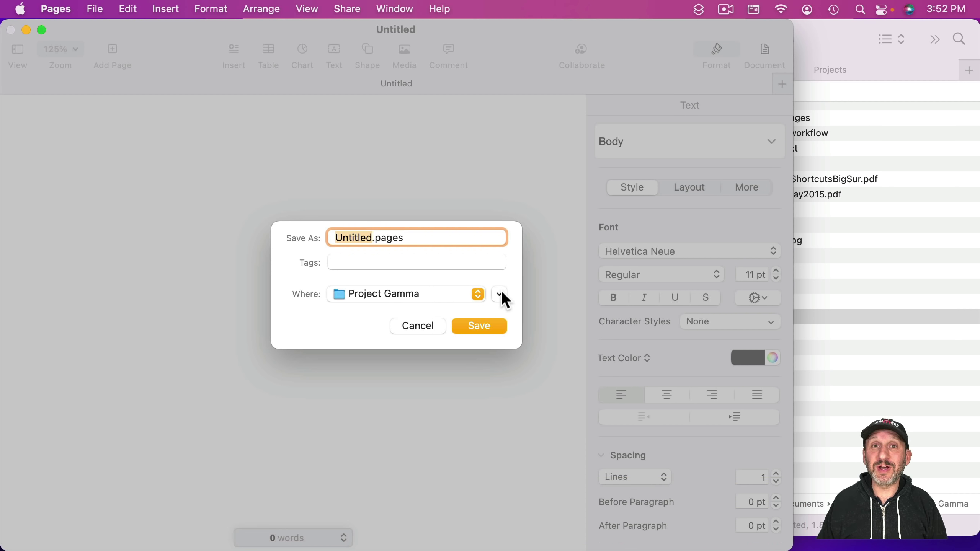
# Step: Expand the save dialog, widen its sidebar to show full names, and compare its locations and tags with the Finder sidebar
pyautogui.click(500, 294)
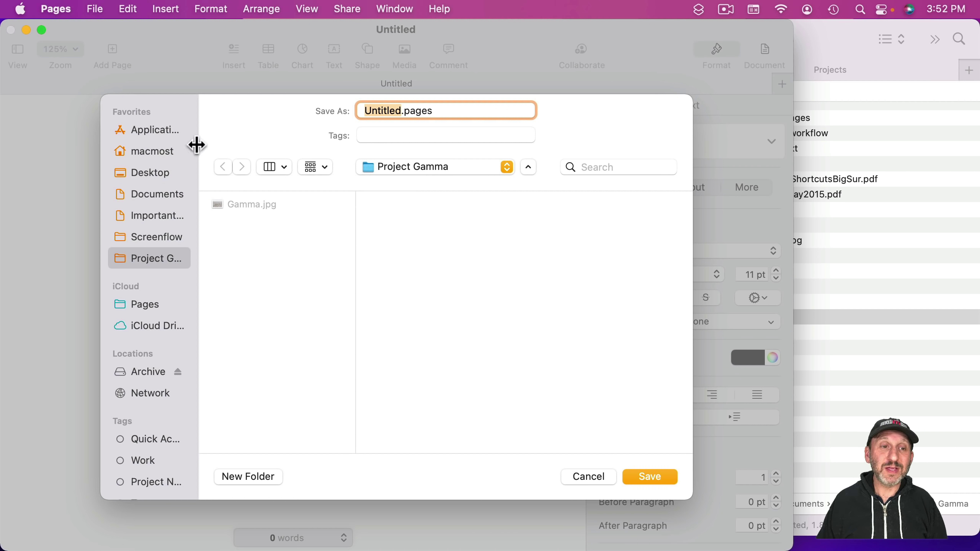
pyautogui.moveTo(197, 146); pyautogui.dragTo(272, 144)
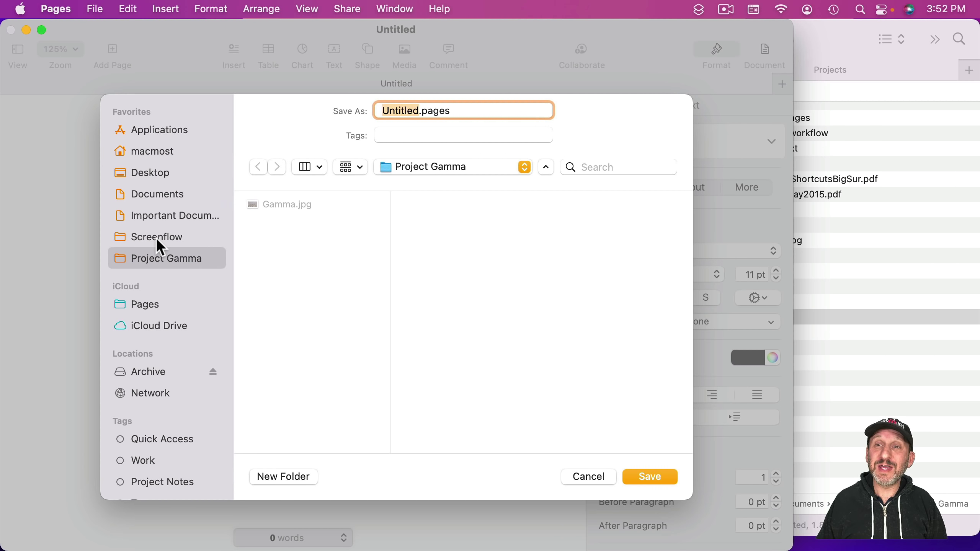
pyautogui.click(859, 49)
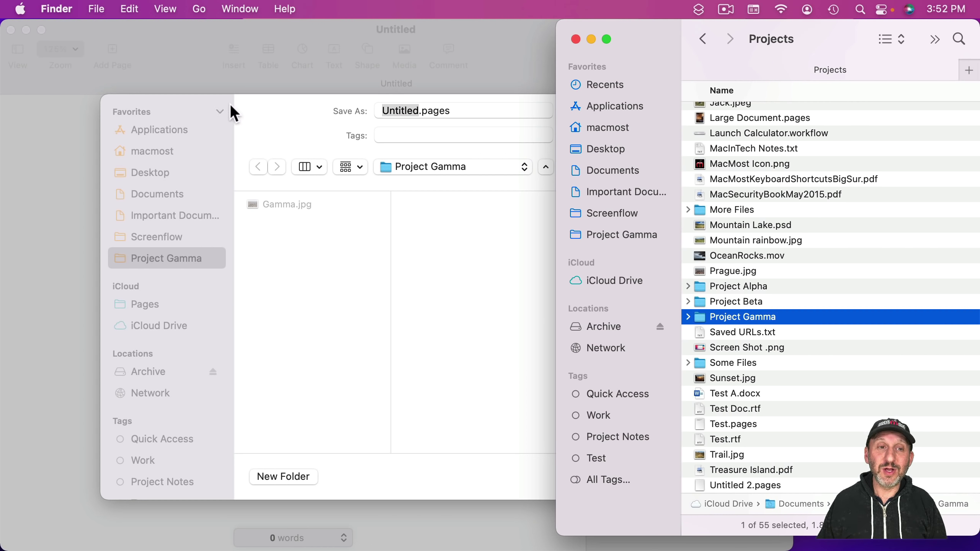
pyautogui.click(240, 104)
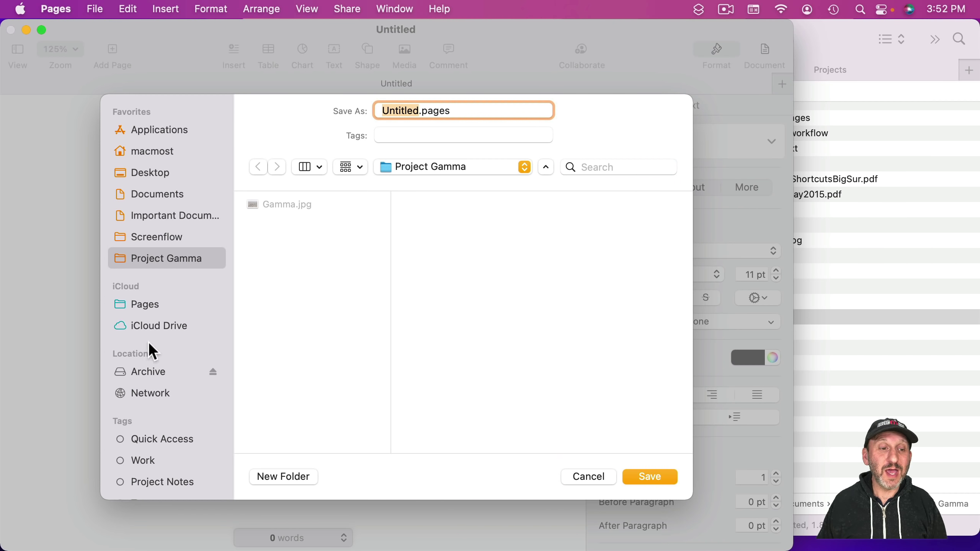
pyautogui.scroll(-3, 148, 371)
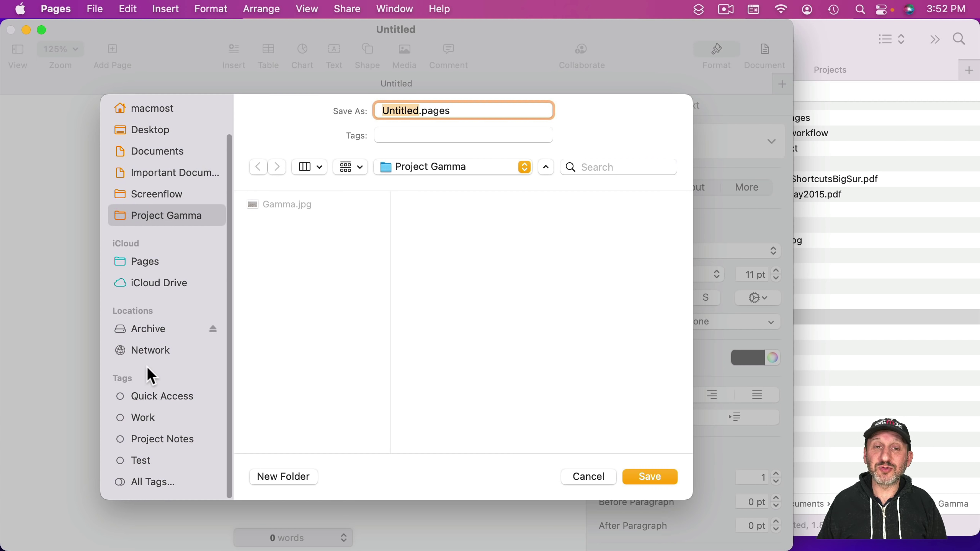
pyautogui.scroll(3, 147, 370)
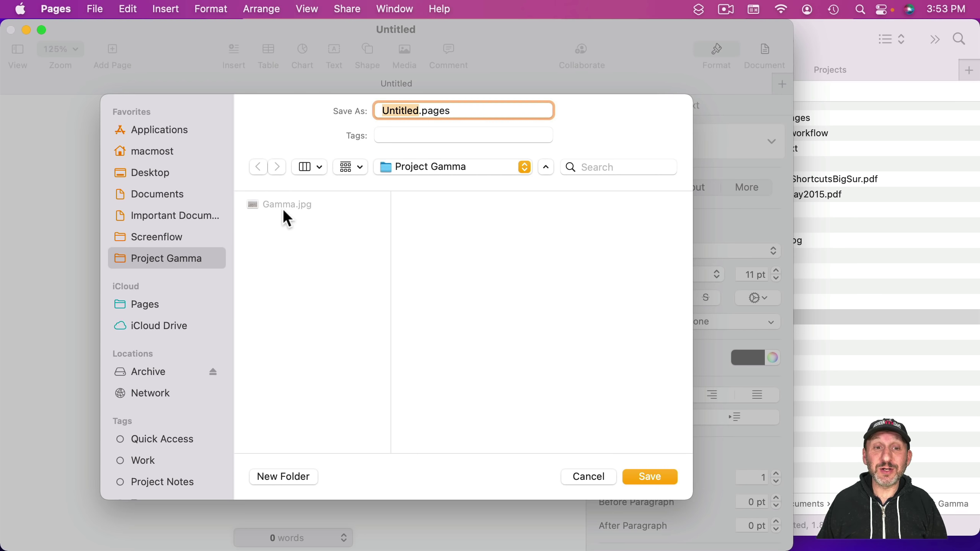
# Step: Hide the expanded save dialog's sidebar and show it again
pyautogui.click(308, 164)
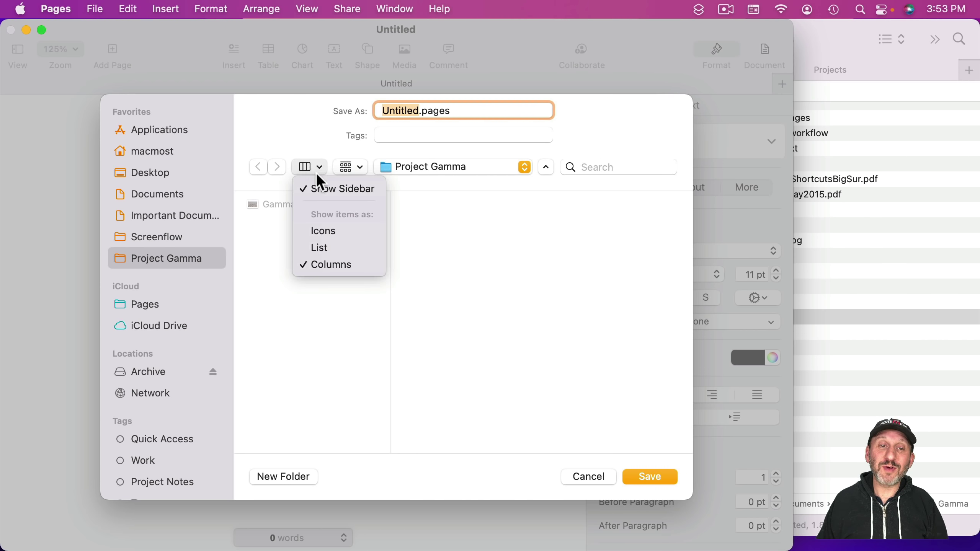
pyautogui.click(327, 189)
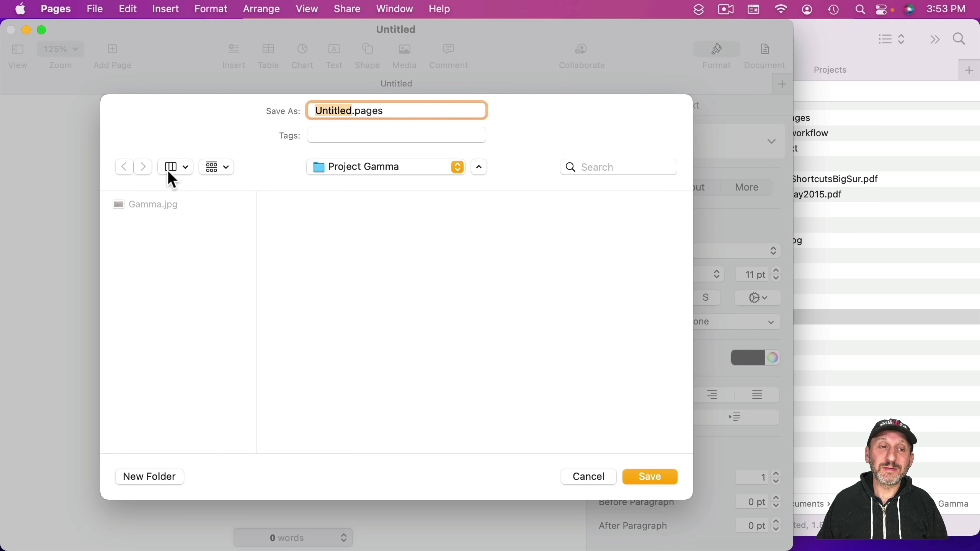
pyautogui.click(170, 170)
pyautogui.click(193, 188)
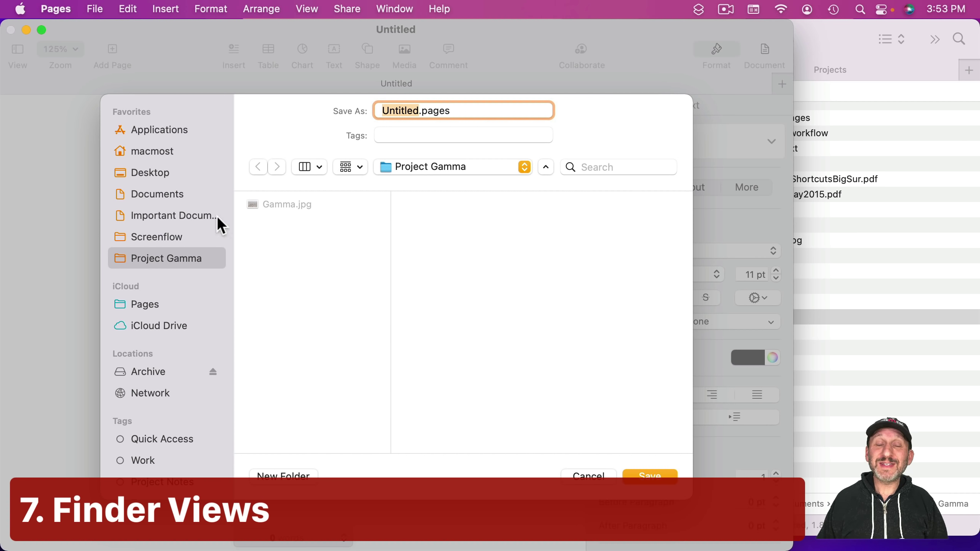
# Step: Switch to Finder and display the Projects folder as icons, then as columns
pyautogui.click(828, 36)
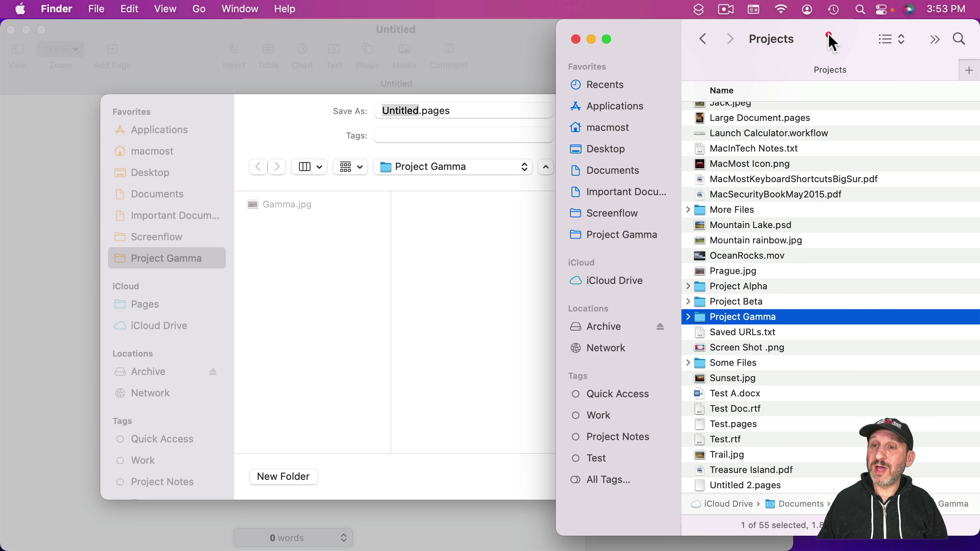
pyautogui.click(891, 39)
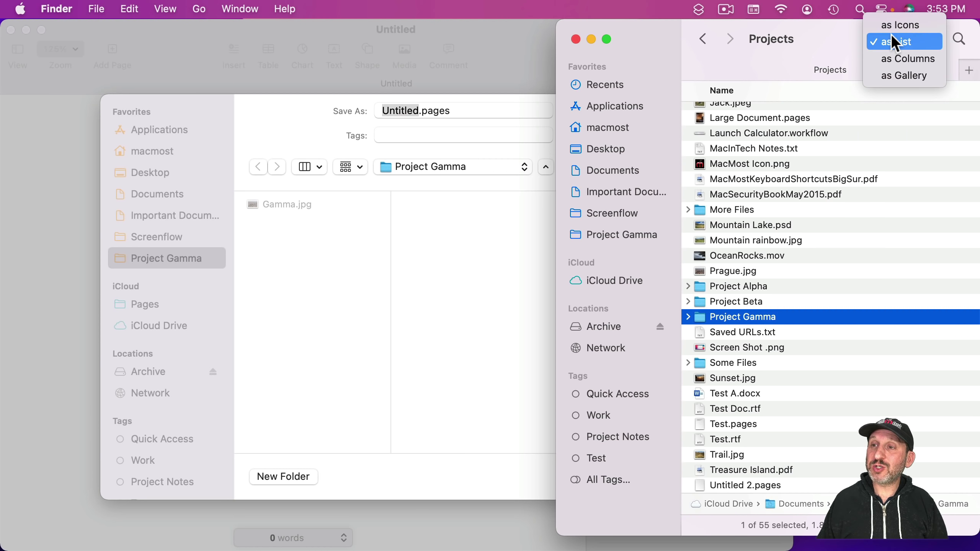
pyautogui.click(888, 23)
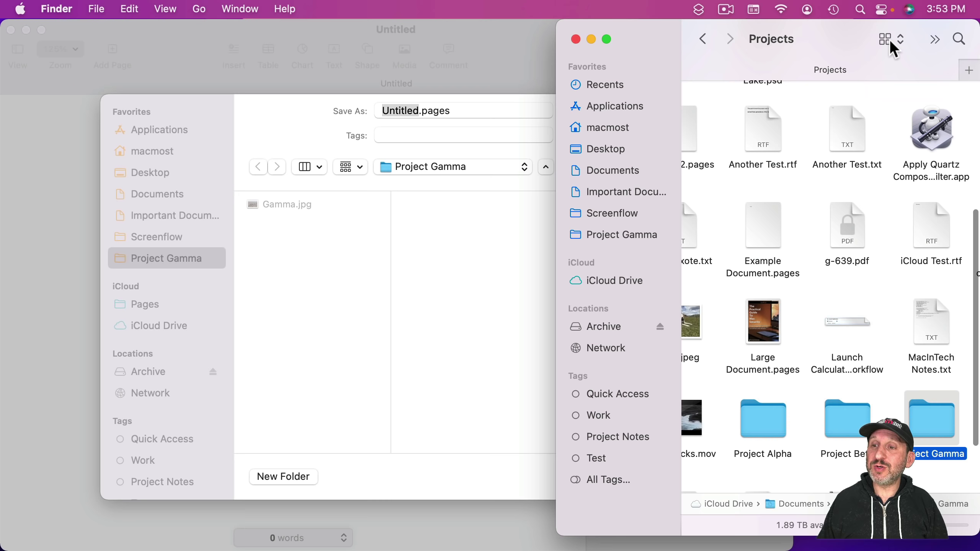
pyautogui.click(889, 39)
pyautogui.click(894, 76)
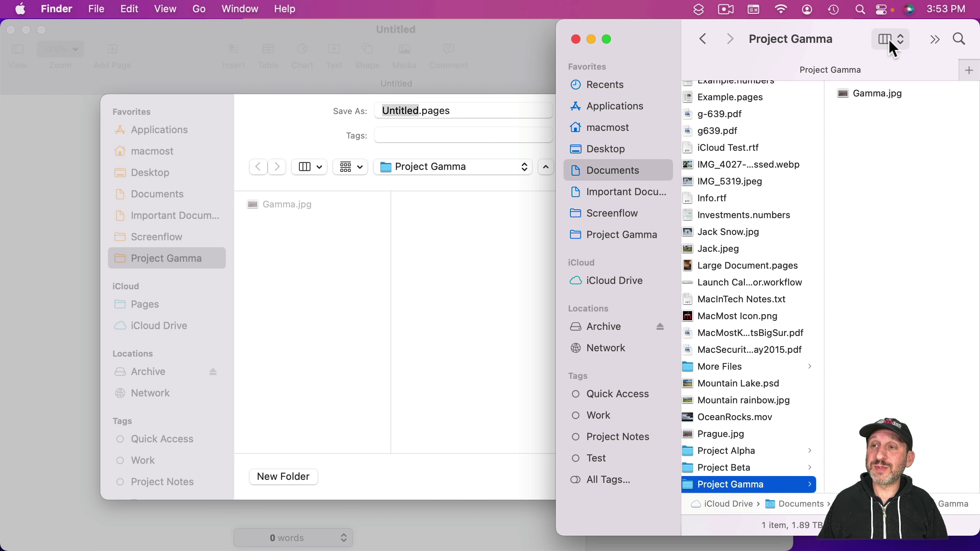
# Step: Switch back to the Pages save dialog, display the Project Gamma folder as a list, and check the available grouping options
pyautogui.click(293, 126)
pyautogui.click(311, 167)
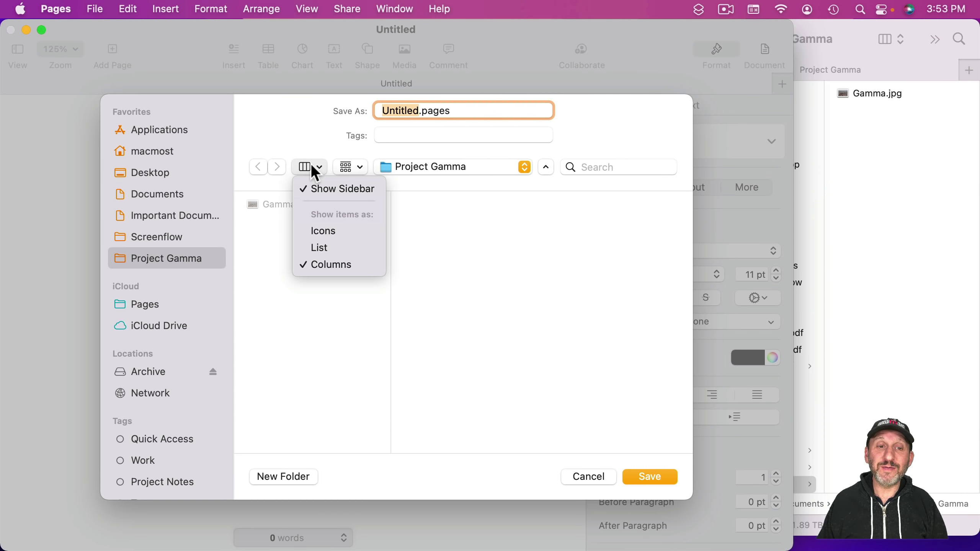
pyautogui.click(323, 248)
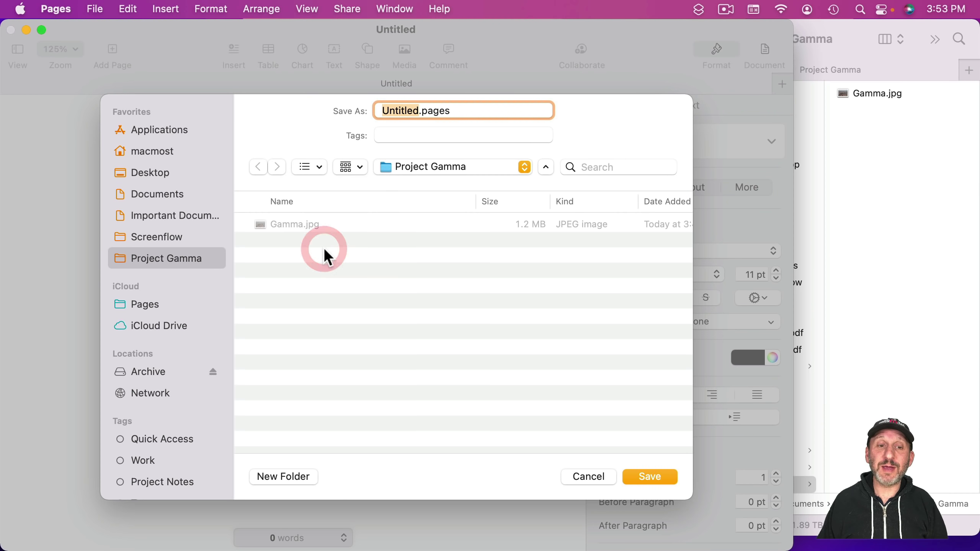
pyautogui.click(340, 170)
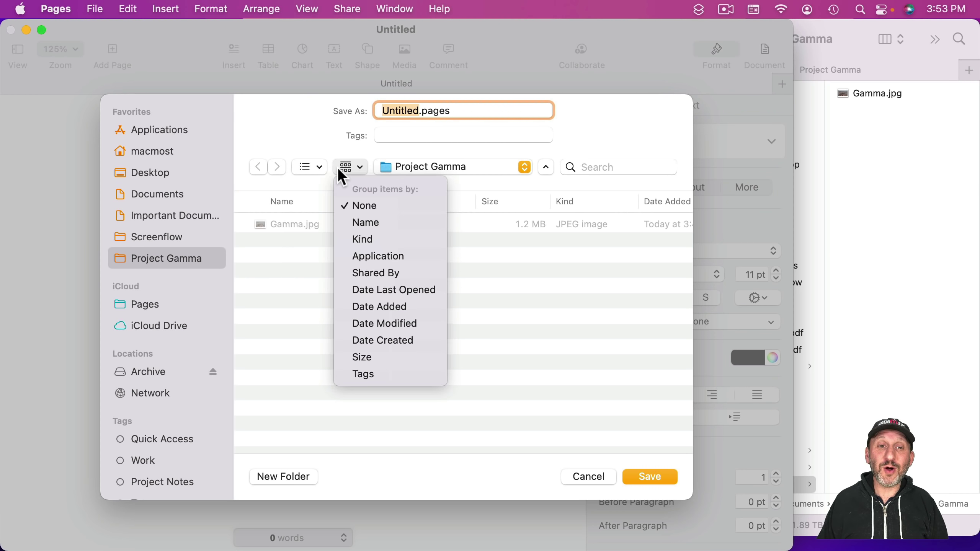
pyautogui.click(327, 132)
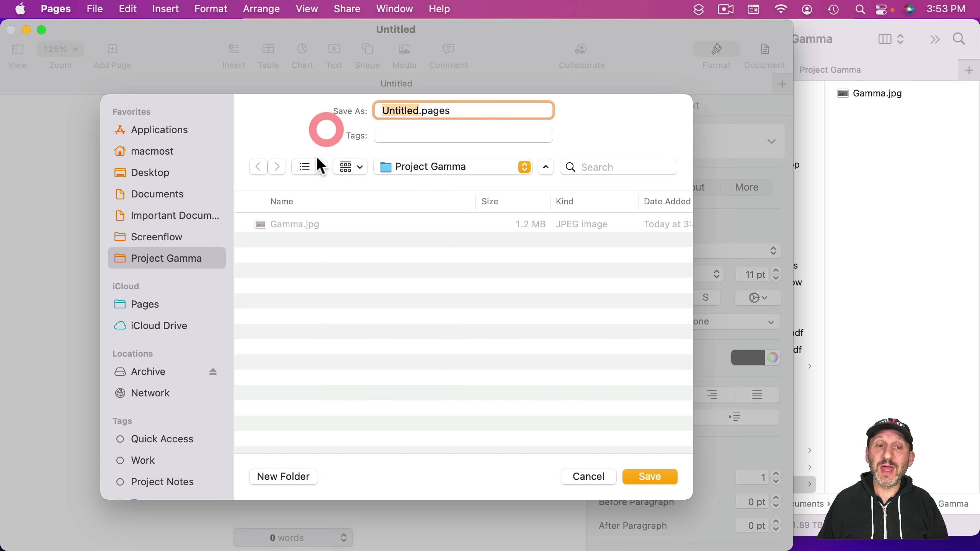
# Step: Move up to the enclosing Projects folder and sort the file list by name, size, kind, and name again
pyautogui.click(284, 201)
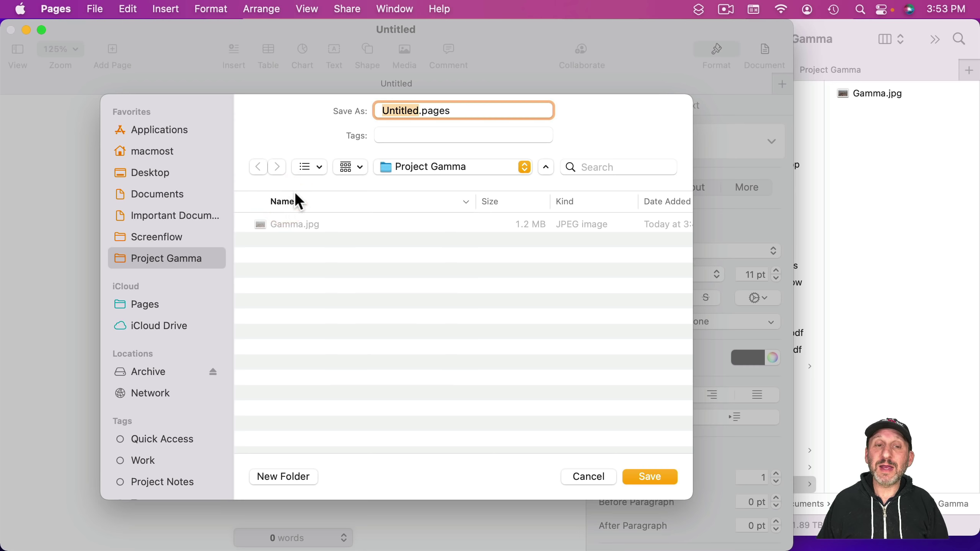
pyautogui.click(402, 167)
pyautogui.click(404, 184)
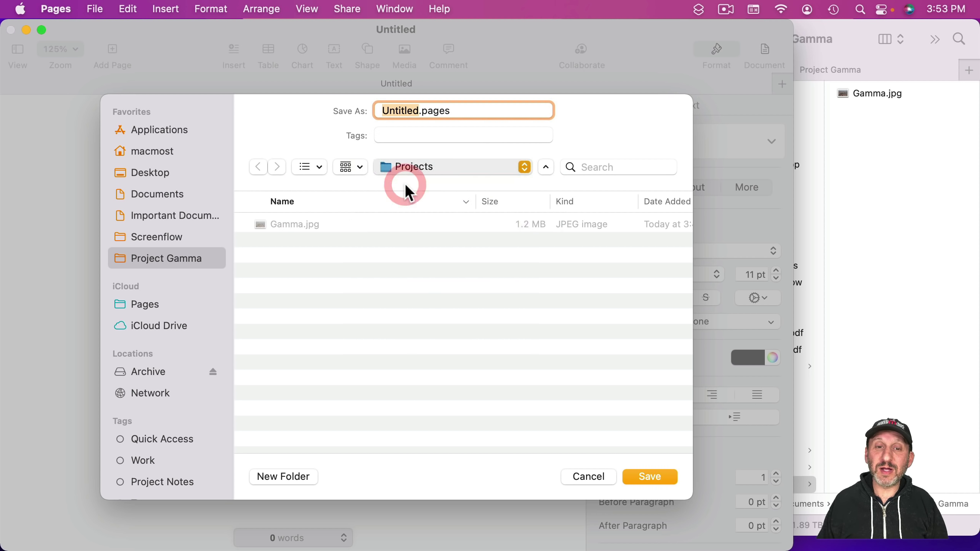
pyautogui.click(290, 201)
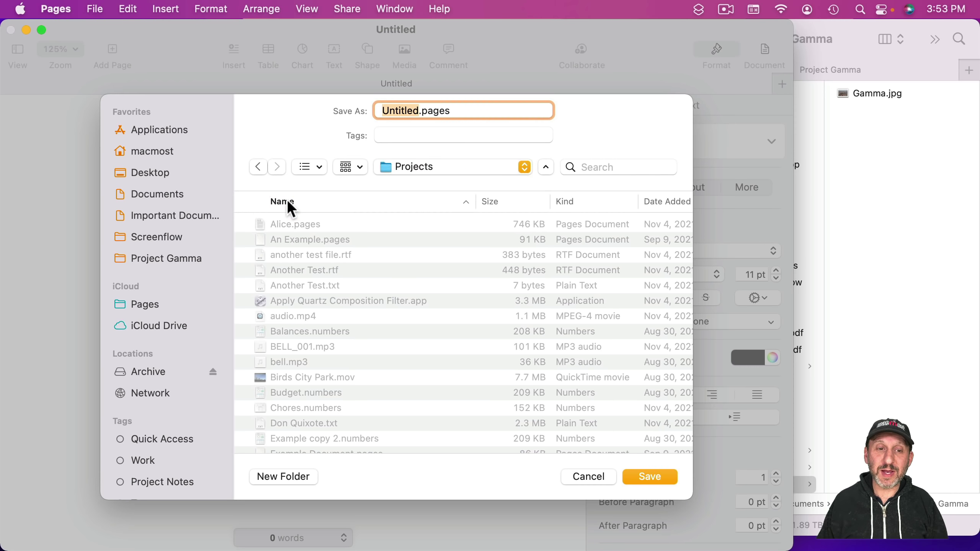
pyautogui.click(497, 201)
pyautogui.click(564, 201)
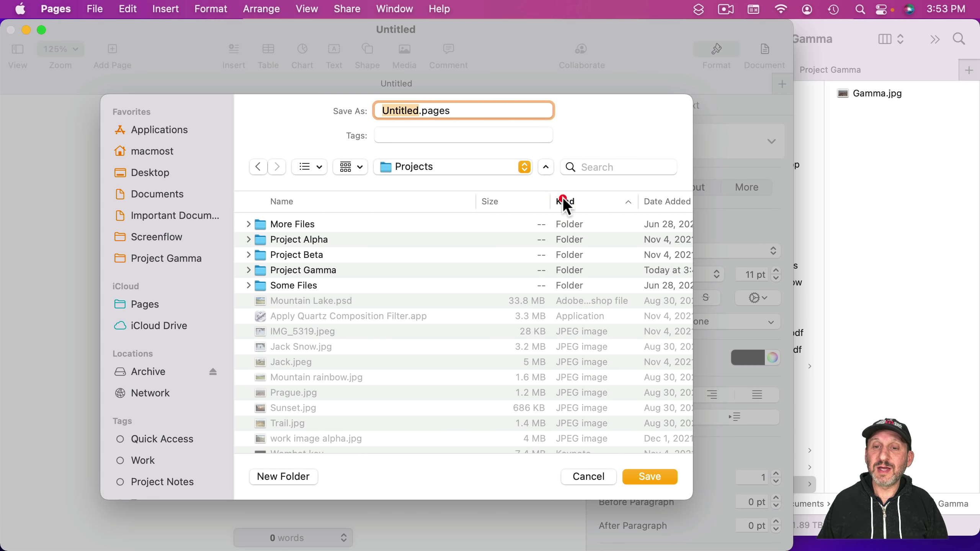
pyautogui.click(287, 200)
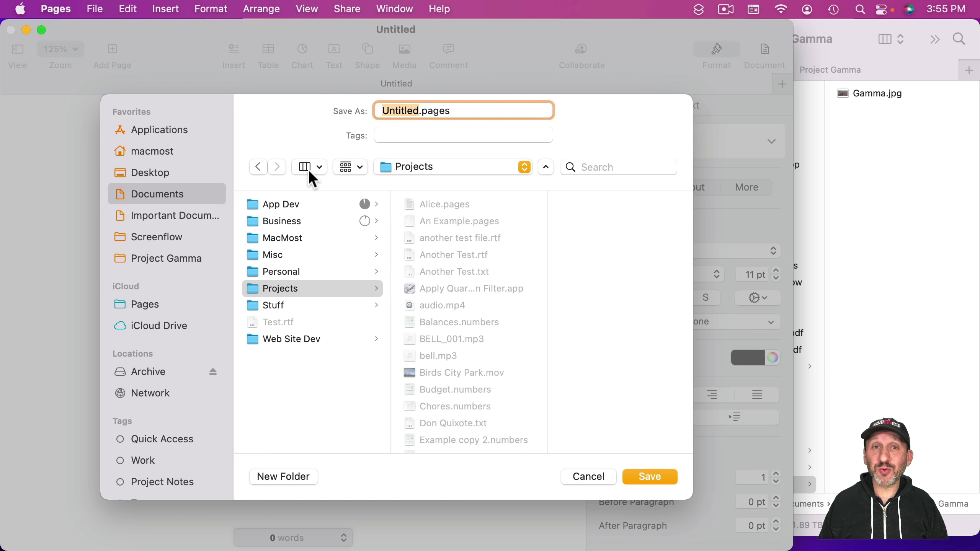
# Step: Compare the save dialog's view options with Finder's, and display the Projects folder as icons, as a list, and as columns
pyautogui.click(309, 167)
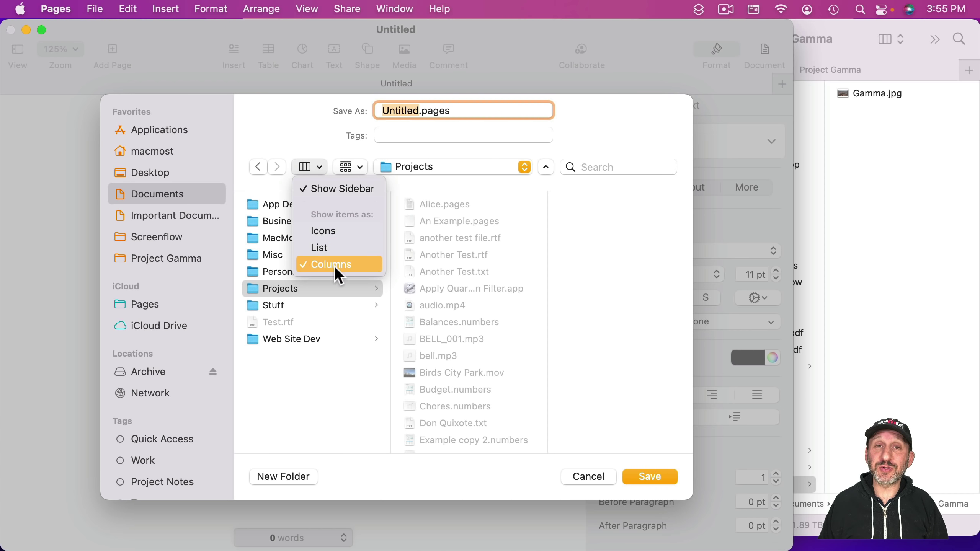
pyautogui.click(914, 164)
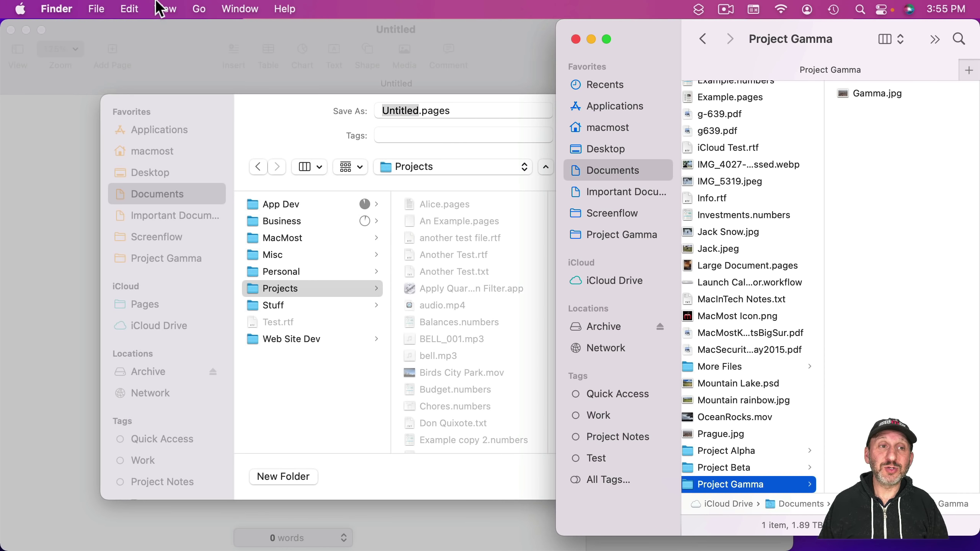
pyautogui.click(165, 8)
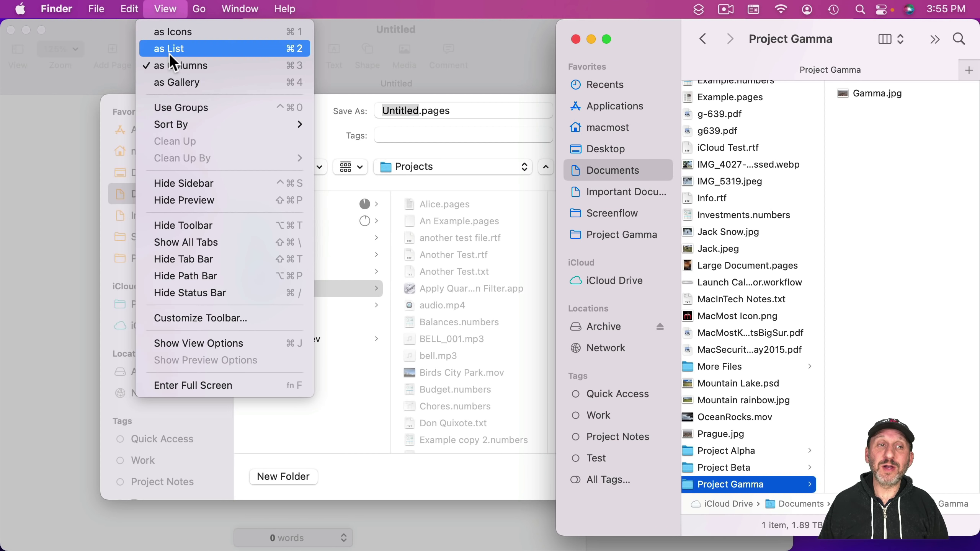
pyautogui.click(328, 123)
pyautogui.click(322, 120)
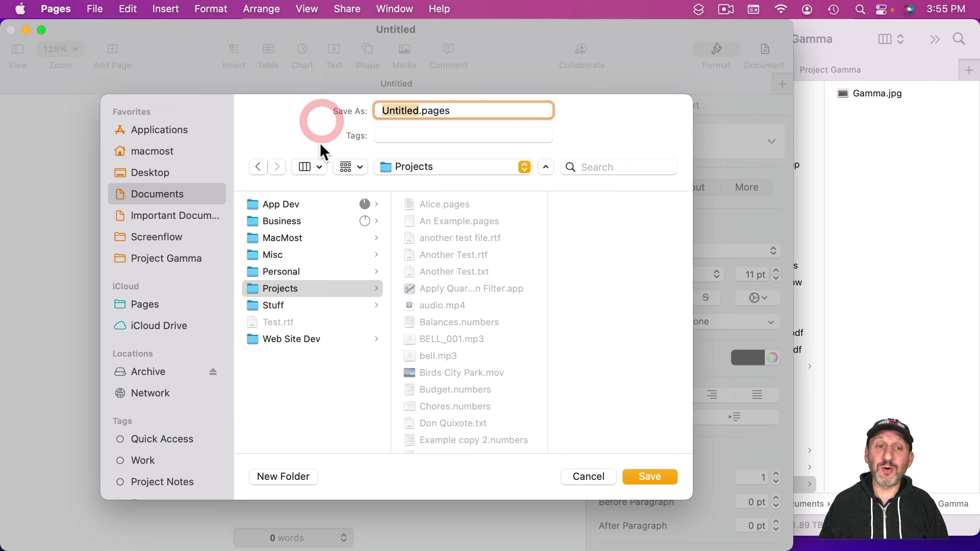
pyautogui.press('super+1')
pyautogui.press('super+2')
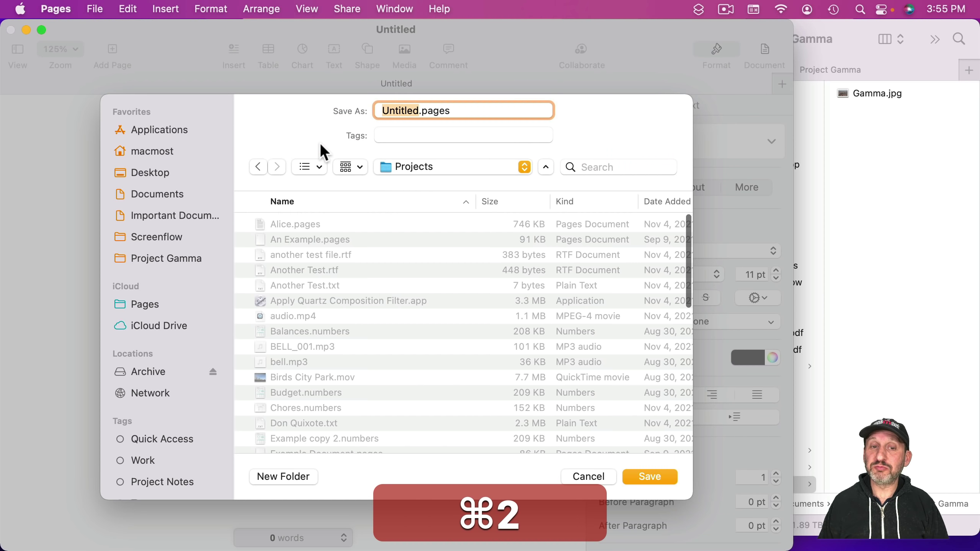
pyautogui.press('super+3')
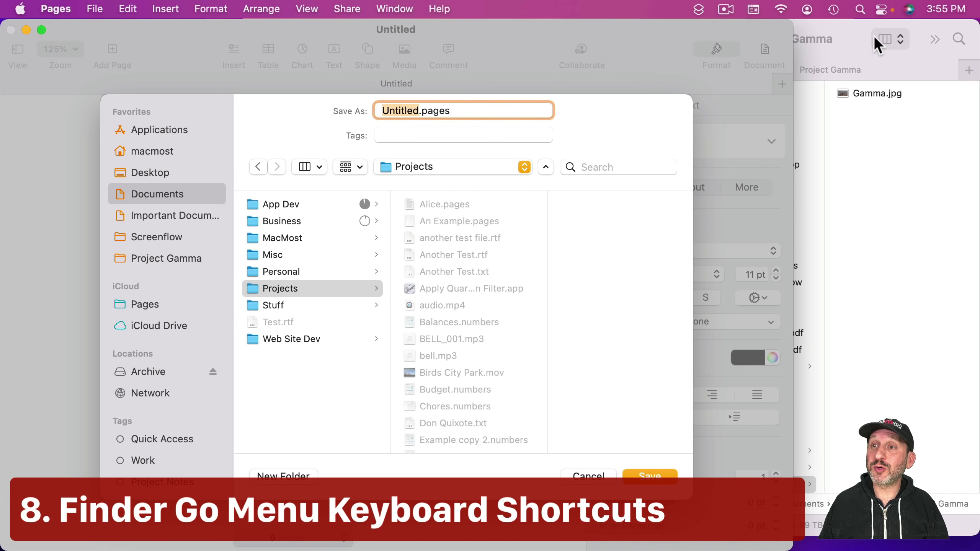
# Step: Review Finder's Go commands, and switch the save dialog's location to Desktop and to Documents
pyautogui.click(857, 38)
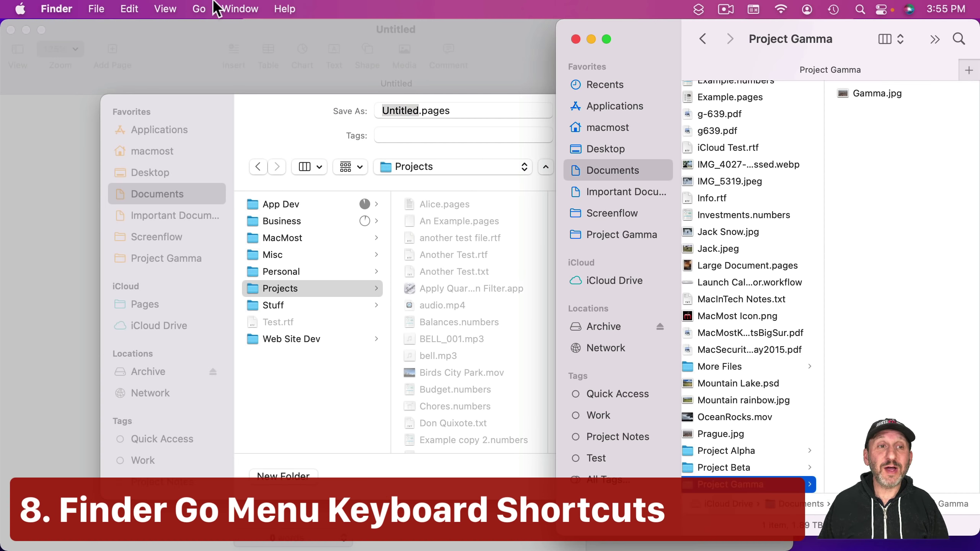
pyautogui.click(197, 8)
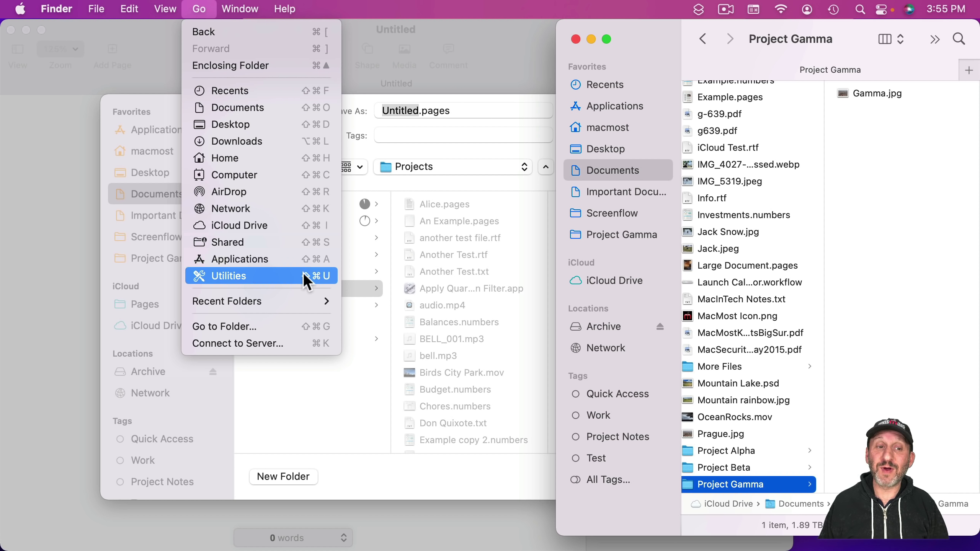
pyautogui.click(496, 174)
pyautogui.click(293, 123)
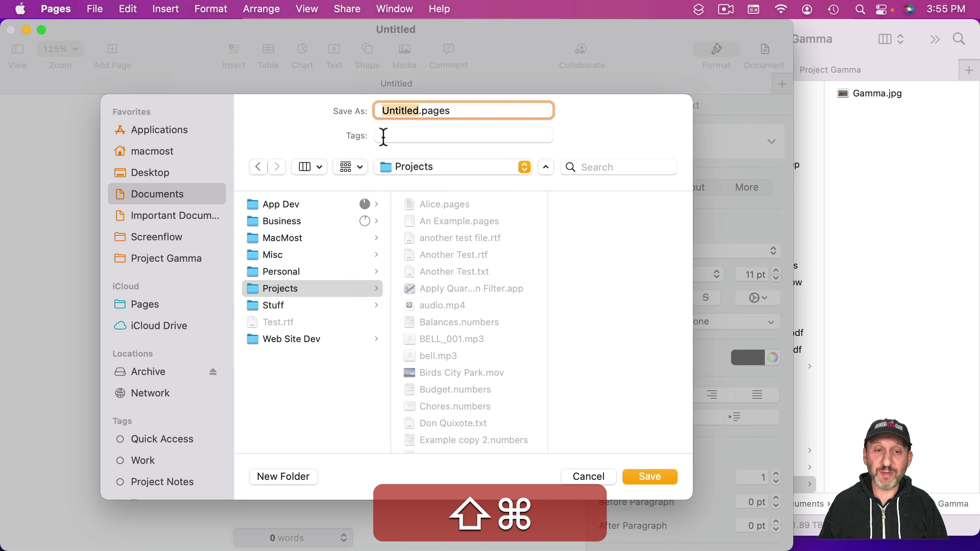
pyautogui.press('shift+super+d')
pyautogui.press('shift+super+o')
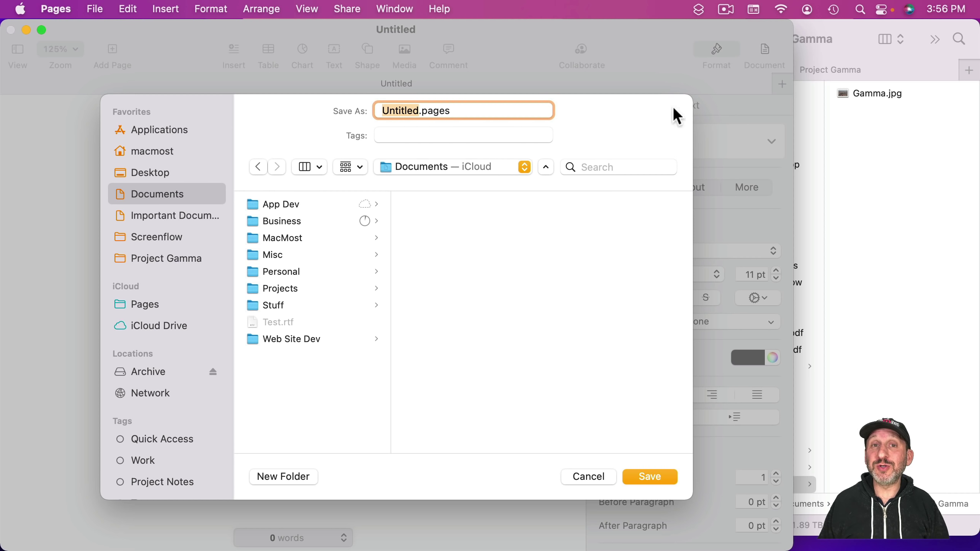
# Step: Set the save location to the Project Gamma folder by bringing the folder over from the Finder window
pyautogui.click(852, 37)
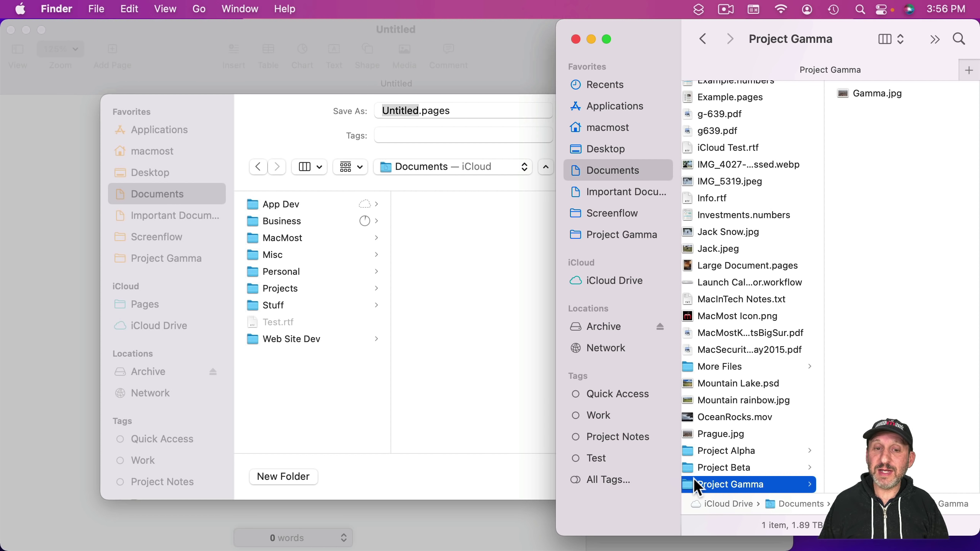
pyautogui.moveTo(687, 484); pyautogui.dragTo(421, 252)
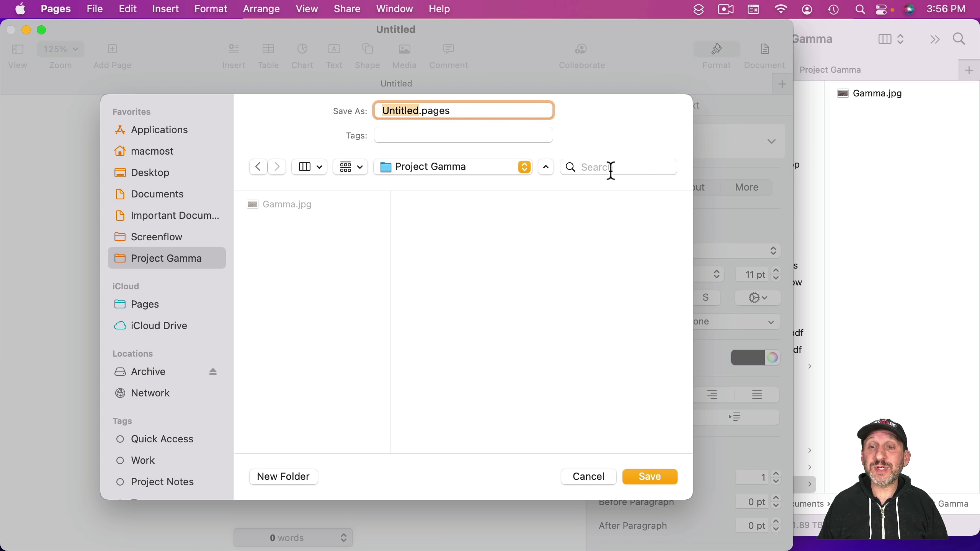
# Step: Search the whole Mac for "project alpha" from the save dialog and select the first Project Alpha folder
pyautogui.click(608, 168)
pyautogui.write('p')
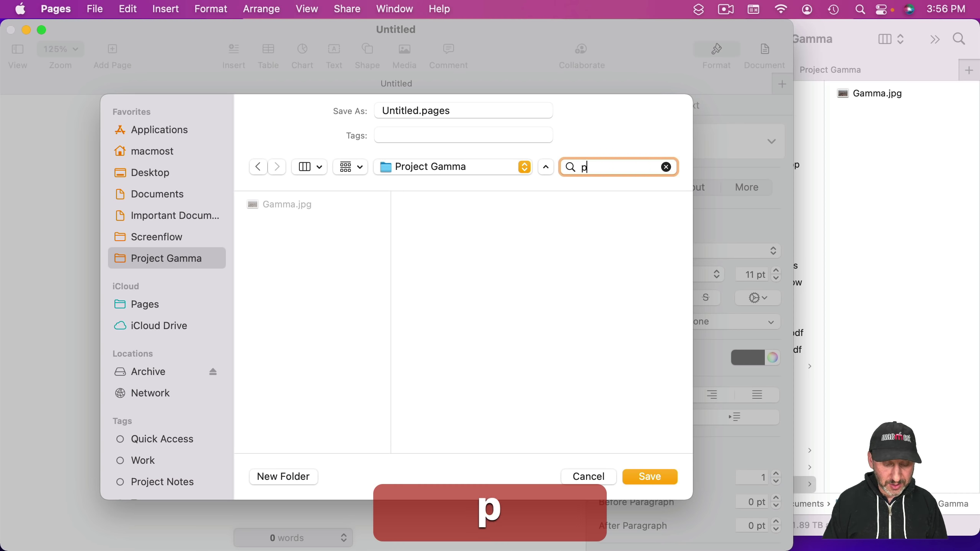
pyautogui.write('roject alpha')
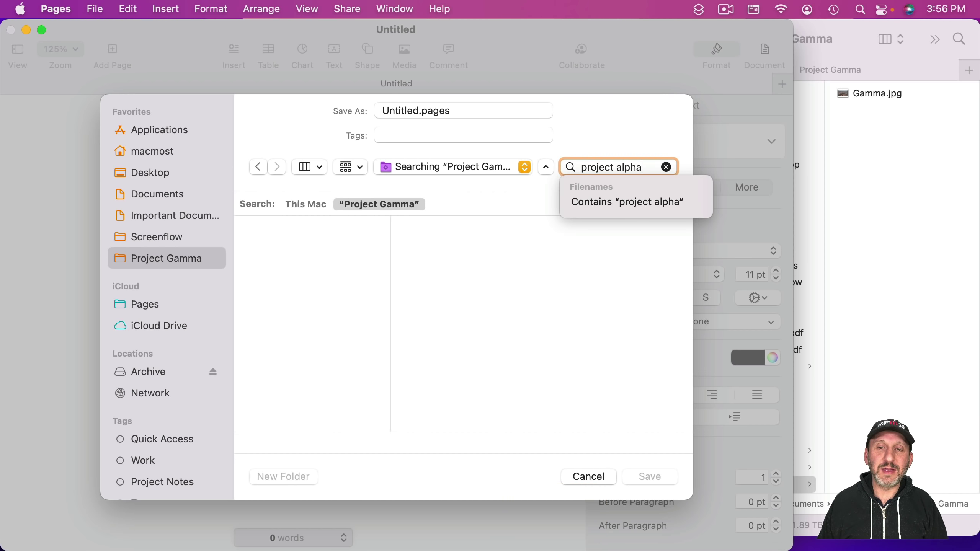
pyautogui.click(304, 204)
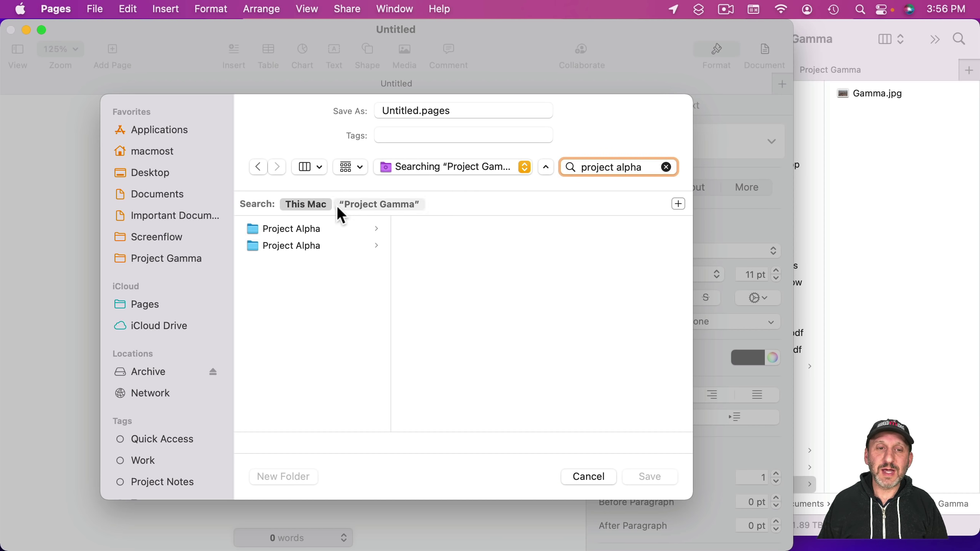
pyautogui.click(304, 229)
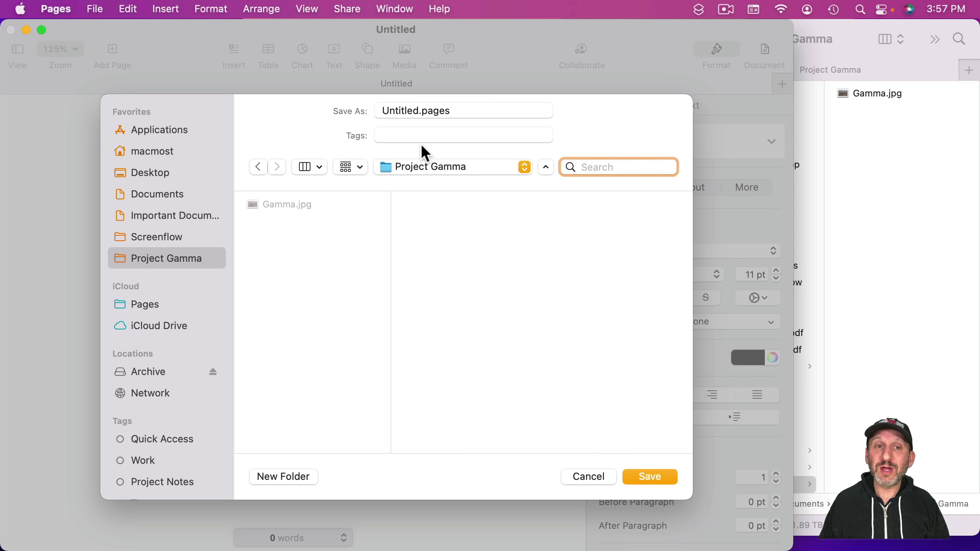
# Step: Take the file name from Gamma.jpg, and choose the Project Gamma folder inside Projects as the save location
pyautogui.click(272, 204)
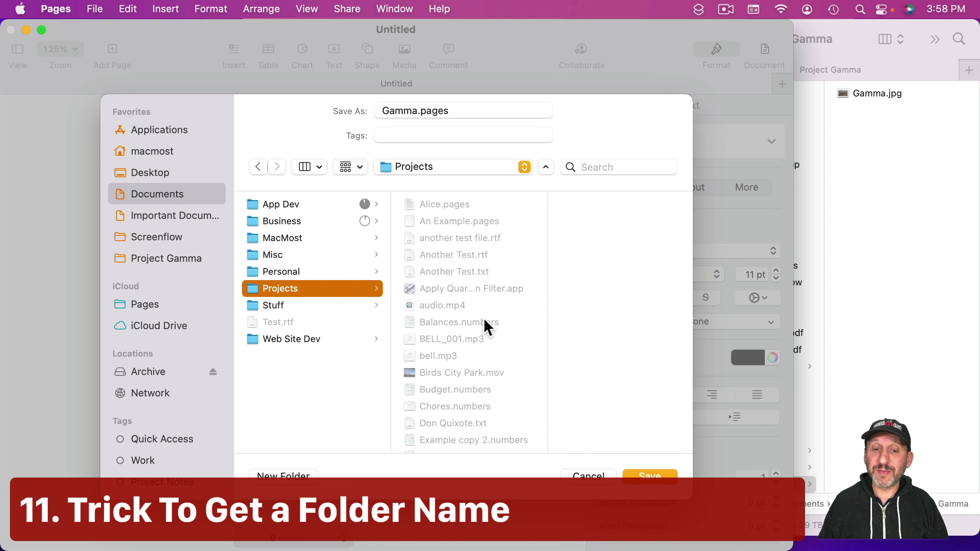
pyautogui.scroll(-10, 484, 322)
pyautogui.scroll(-3, 483, 318)
pyautogui.click(449, 310)
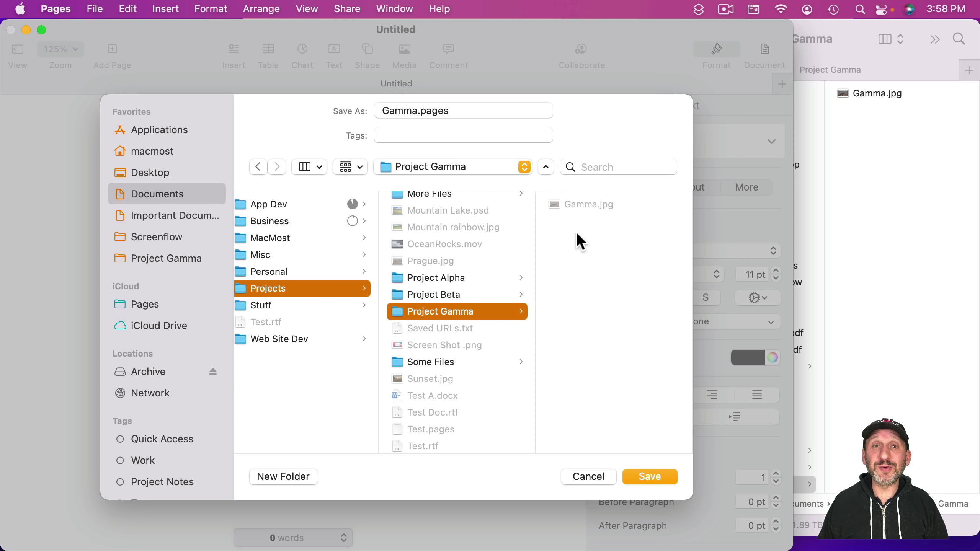
# Step: Copy the Project Gamma folder's name from its rename field and paste it as the document's file name
pyautogui.keyDown('ctrl'); pyautogui.click(415, 312); pyautogui.keyUp('ctrl')
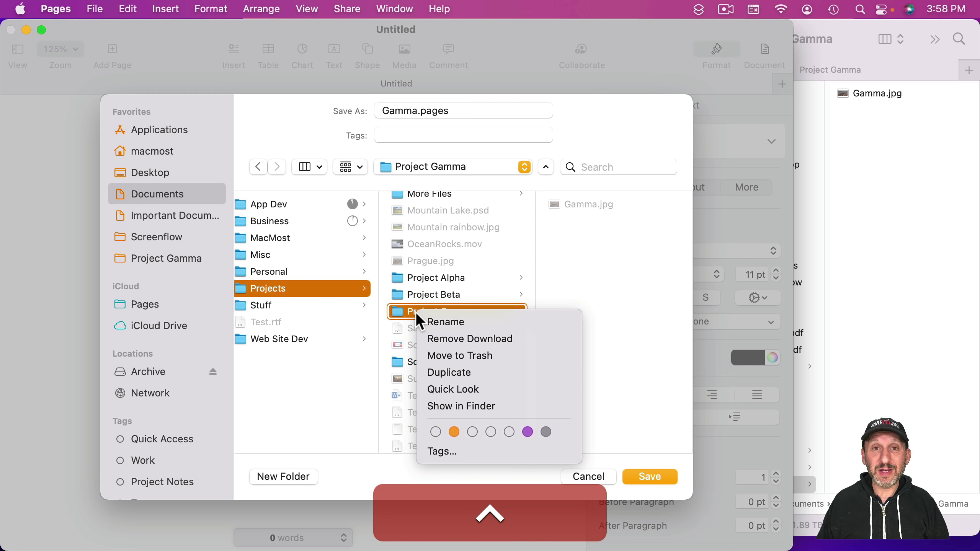
pyautogui.click(441, 321)
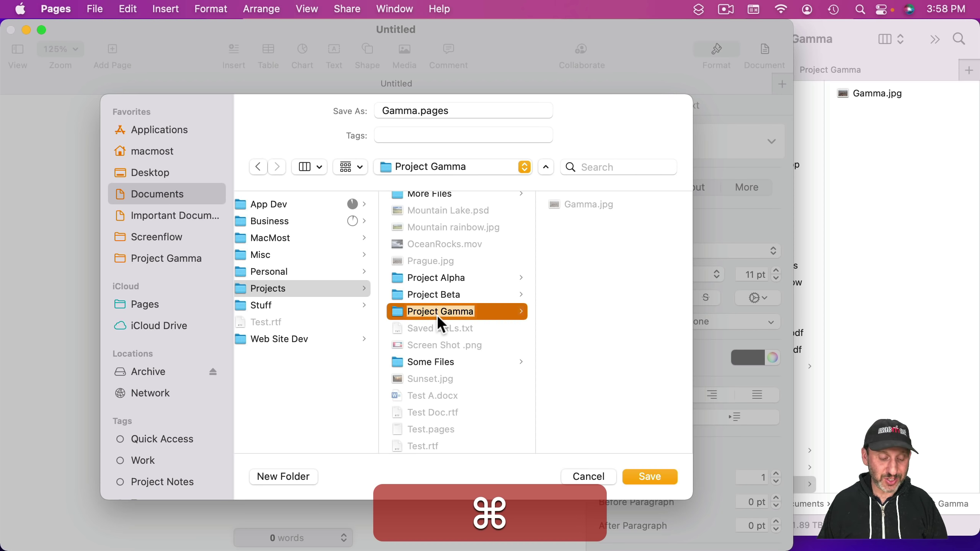
pyautogui.press('super+c')
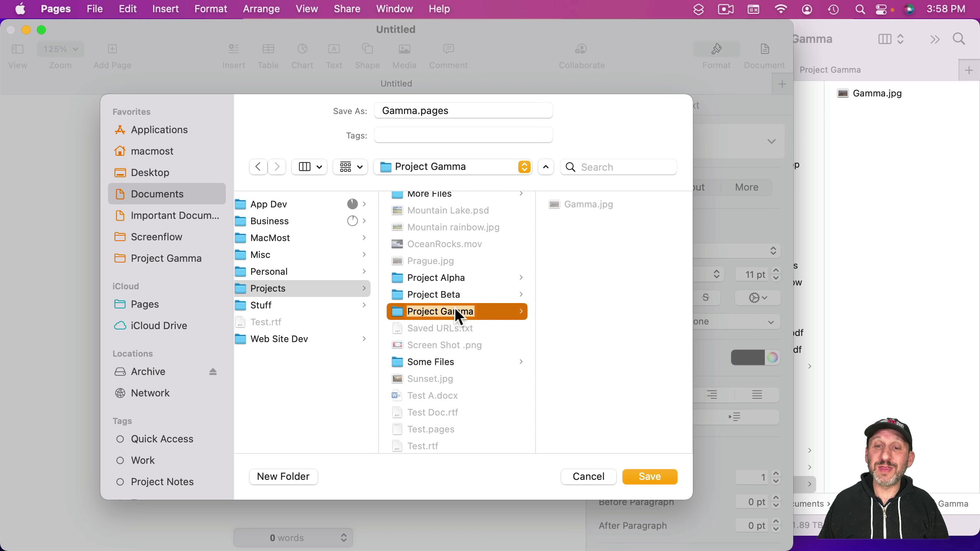
pyautogui.click(395, 103)
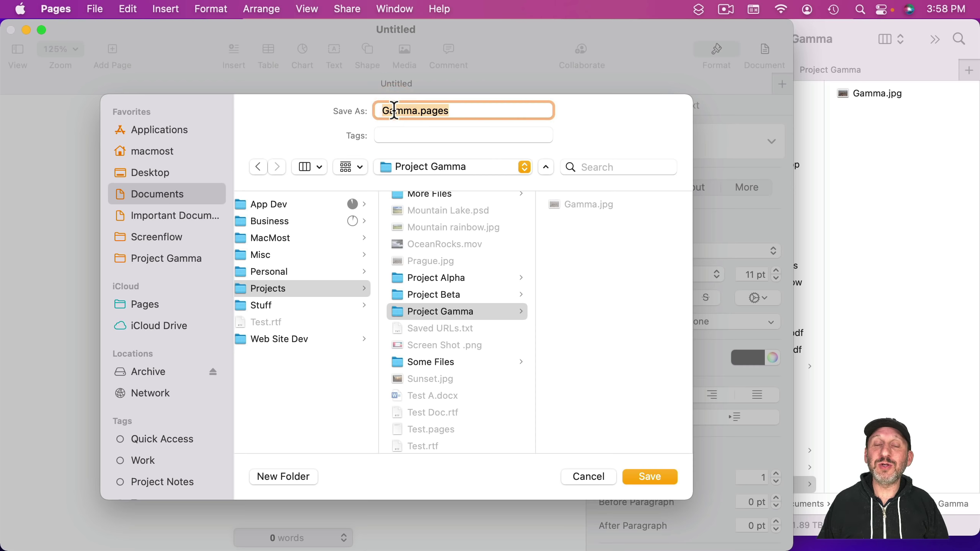
pyautogui.doubleClick(391, 110)
pyautogui.press('super+v')
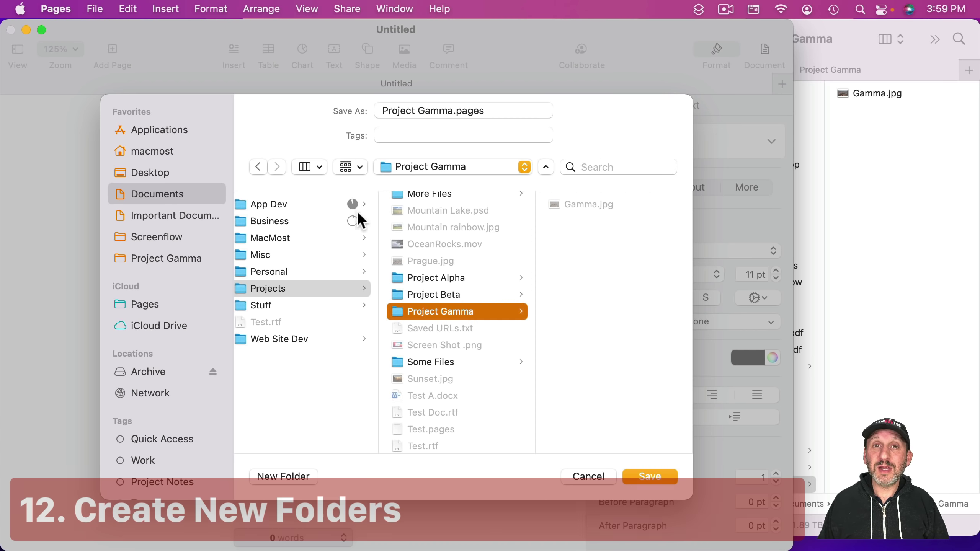
# Step: Bring up the new folder prompt inside Project Gamma twice, cancelling it each time
pyautogui.click(276, 473)
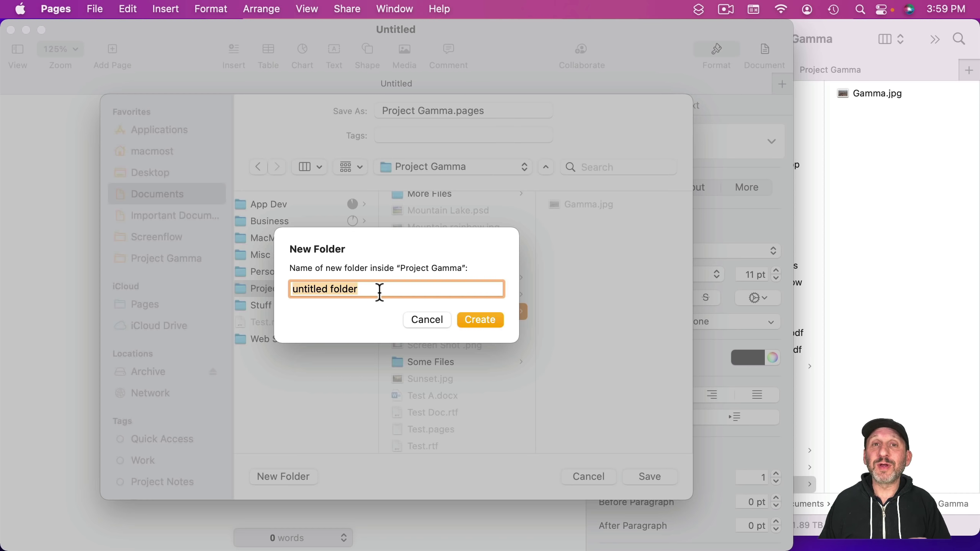
pyautogui.press('Escape')
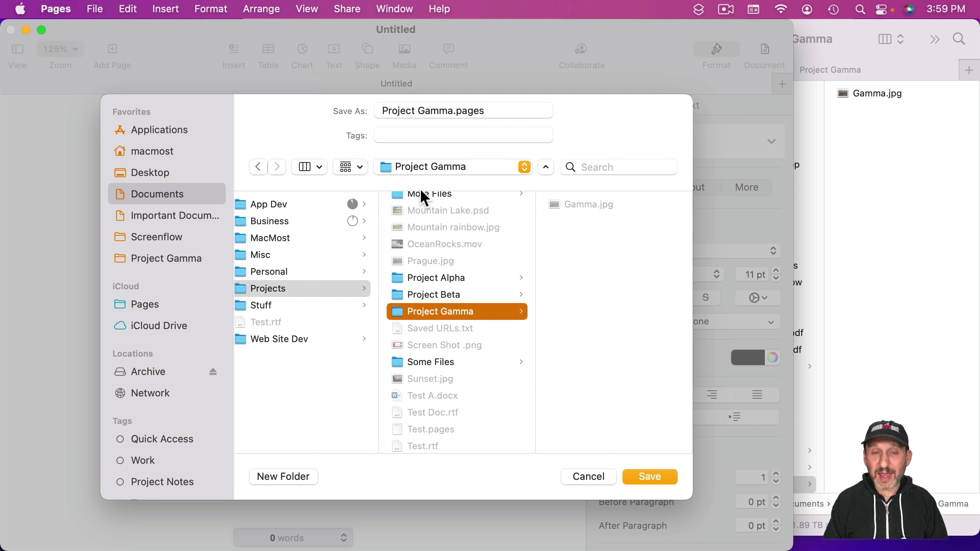
pyautogui.press('super+shift+n')
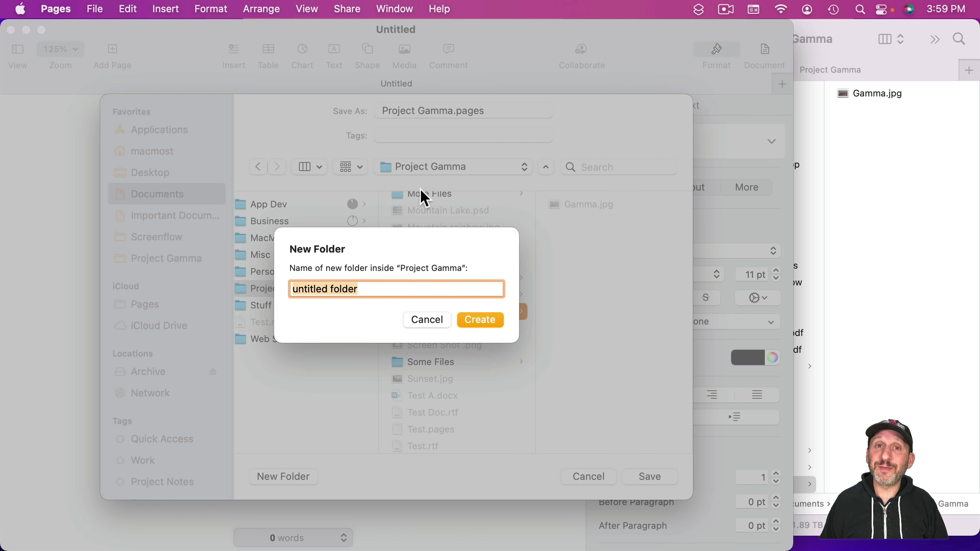
pyautogui.click(427, 320)
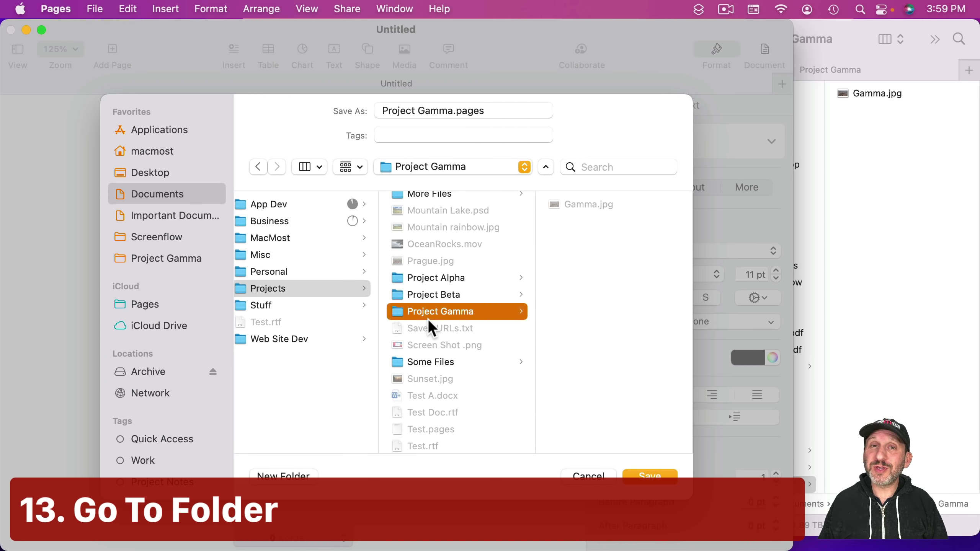
# Step: Use Go to Folder to jump the save dialog to a suggested folder inside Movies
pyautogui.press('super+shift+g')
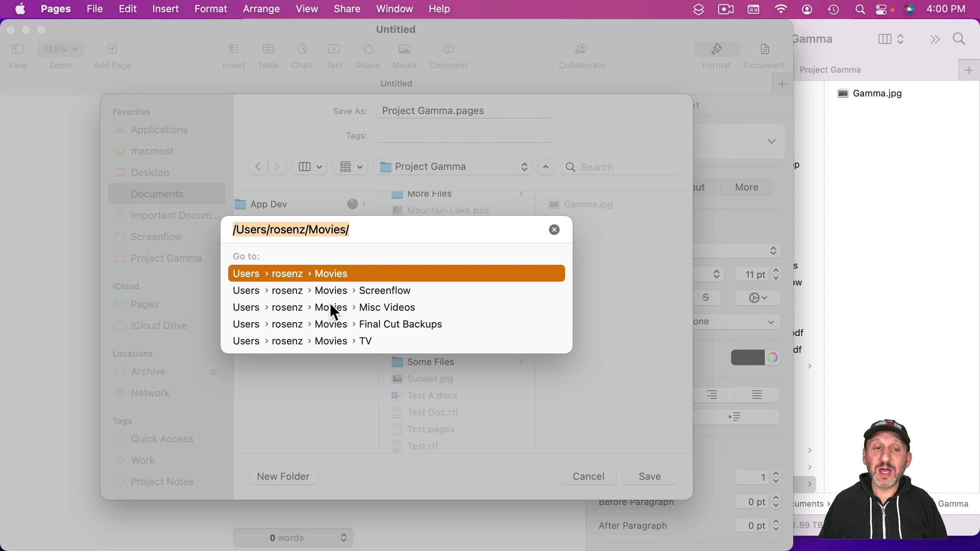
pyautogui.press('Down')
pyautogui.press('Down')
pyautogui.press('Return')
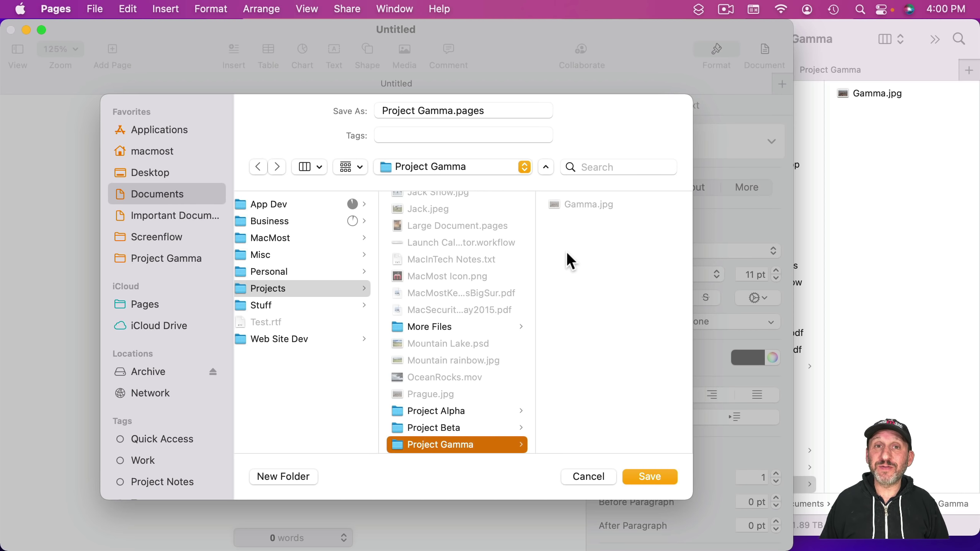
# Step: Start Go to Folder from the root path "/" and from the home path "~", dismissing it each time
pyautogui.write('/')
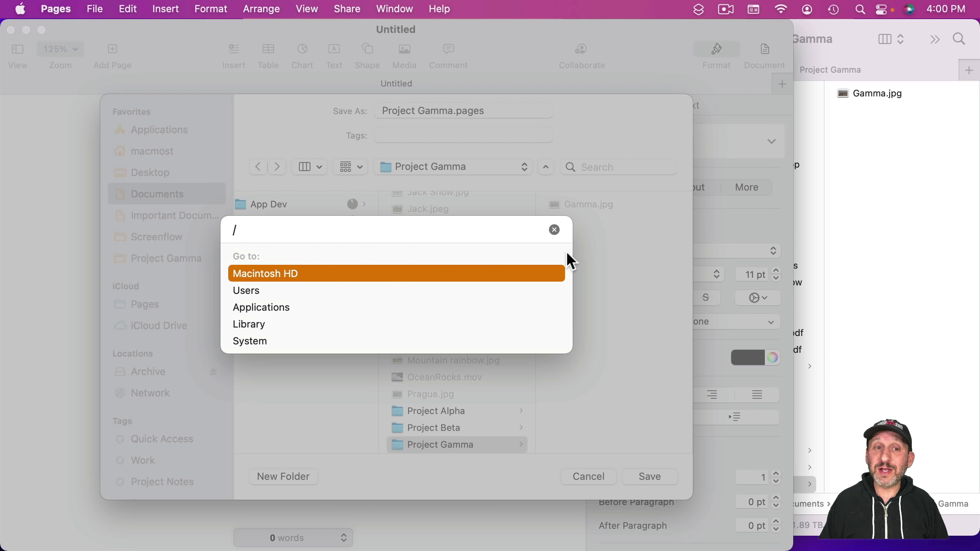
pyautogui.press('Escape')
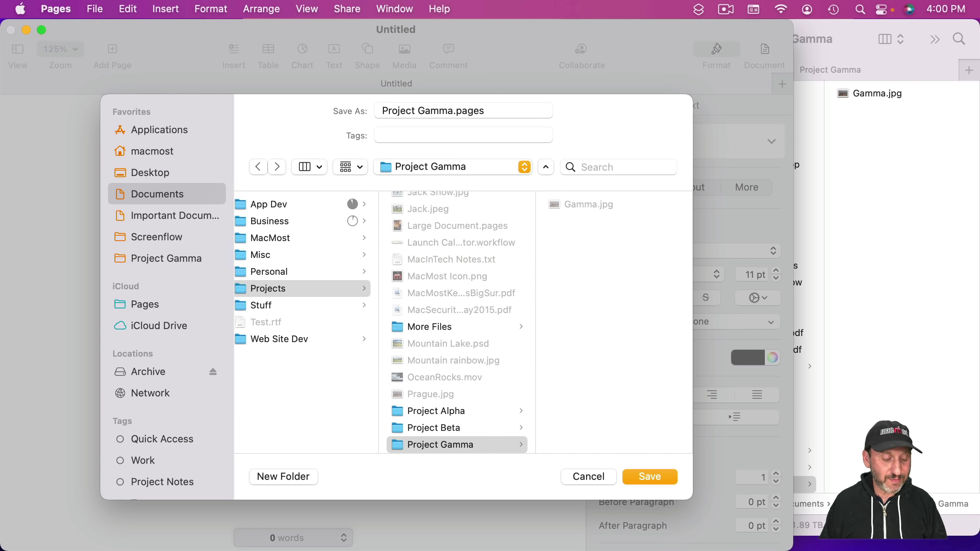
pyautogui.write('~')
pyautogui.press('Escape')
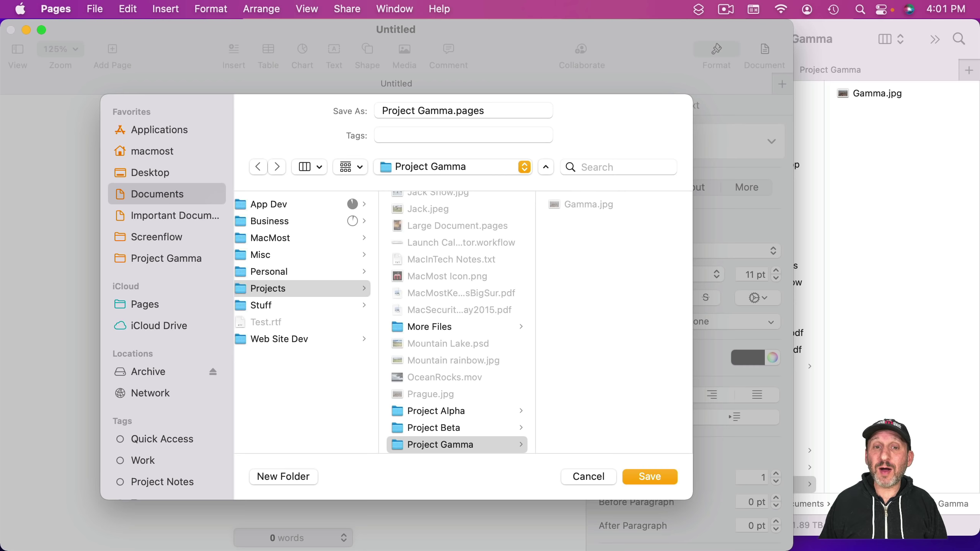
# Step: Check the folders above Project Gamma in the save location list and move up to the enclosing Projects folder
pyautogui.click(448, 167)
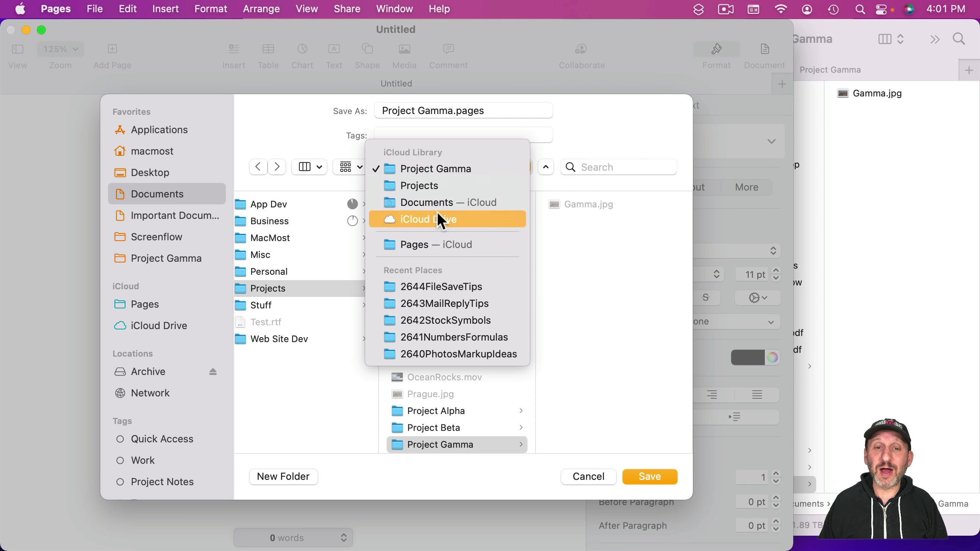
pyautogui.click(586, 128)
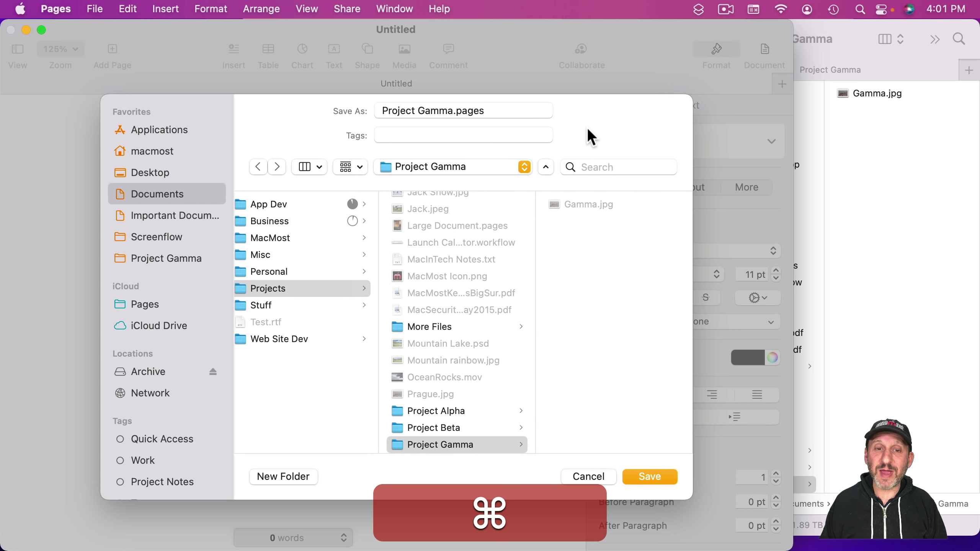
pyautogui.press('super+Up')
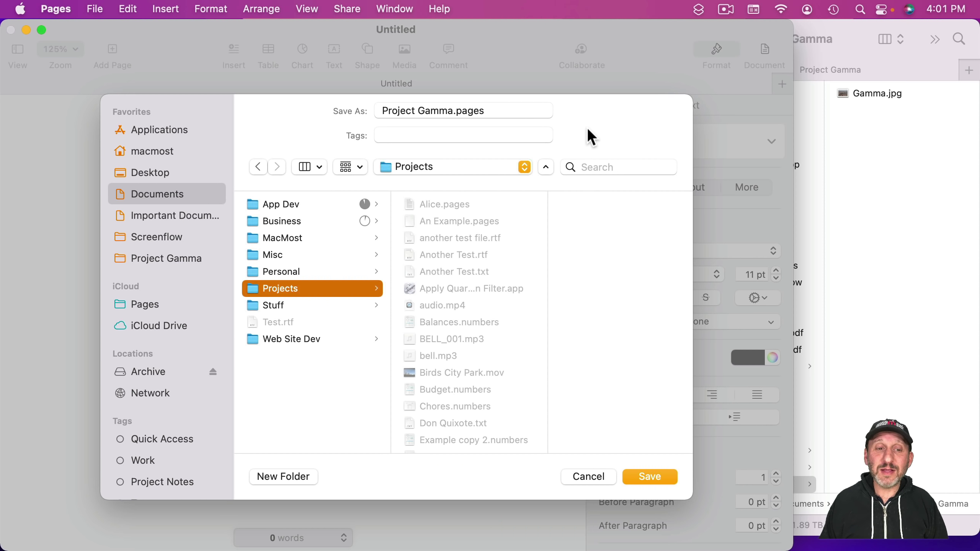
# Step: Move the folder selection from Projects up through the Documents list to App Dev, and jump to the Stuff folder
pyautogui.press('Up')
pyautogui.press('Up')
pyautogui.press('Up')
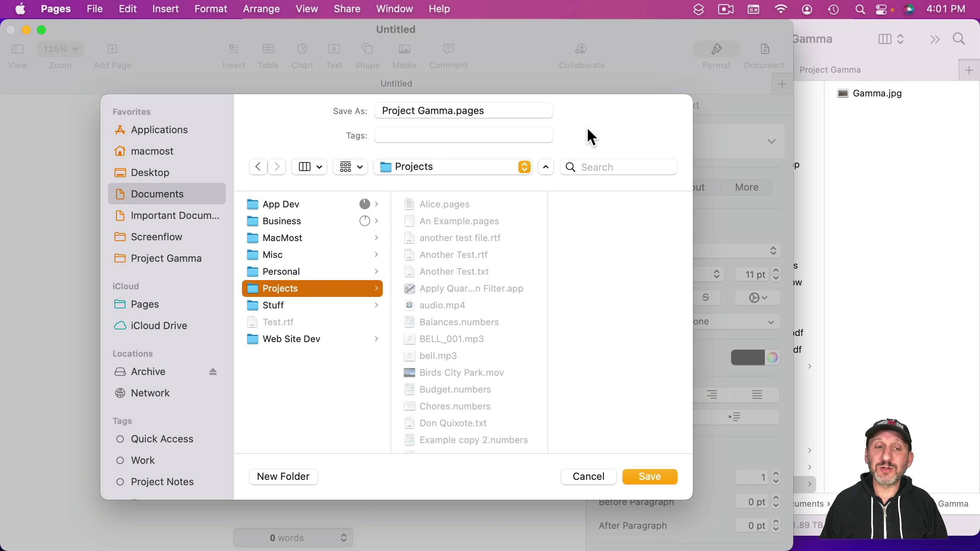
pyautogui.press('Up')
pyautogui.press('Up')
pyautogui.press('Up')
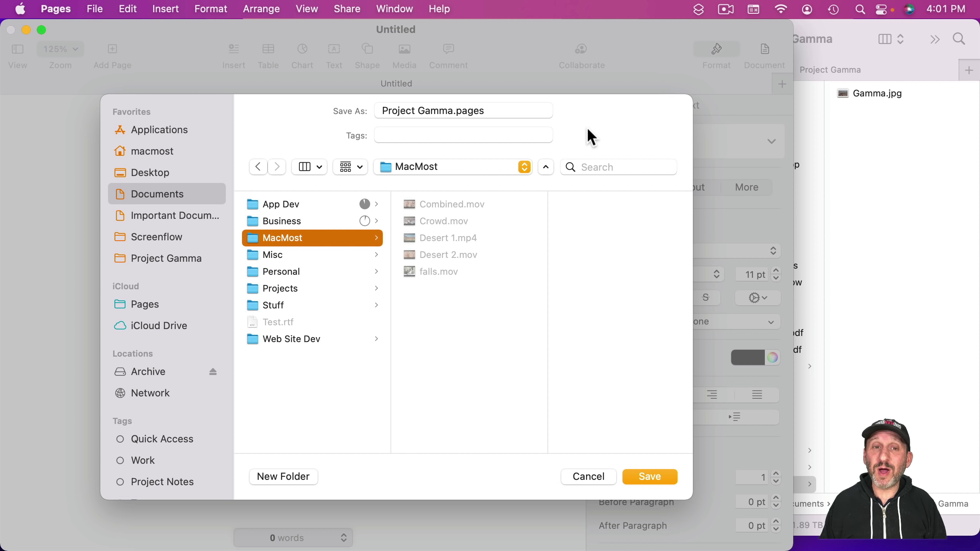
pyautogui.press('Up')
pyautogui.press('Up')
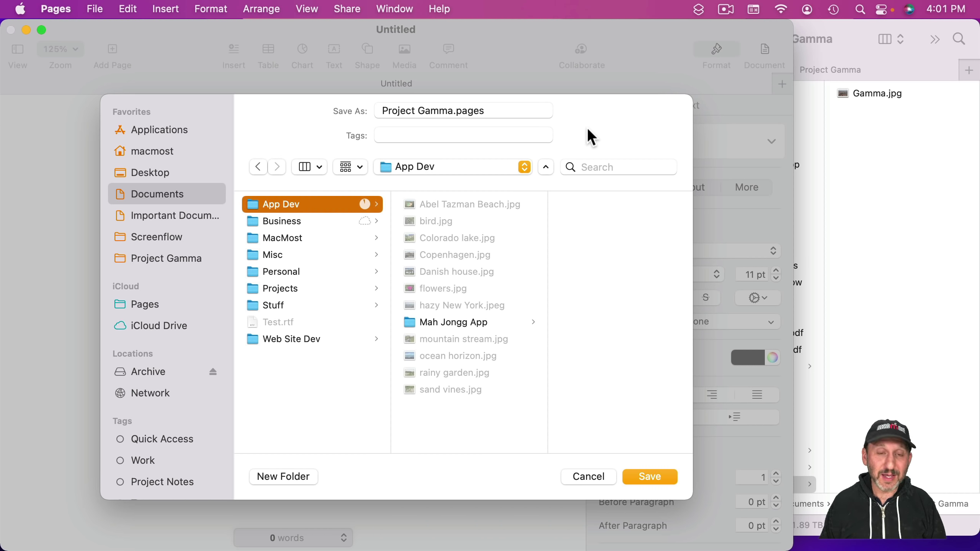
pyautogui.press('s')
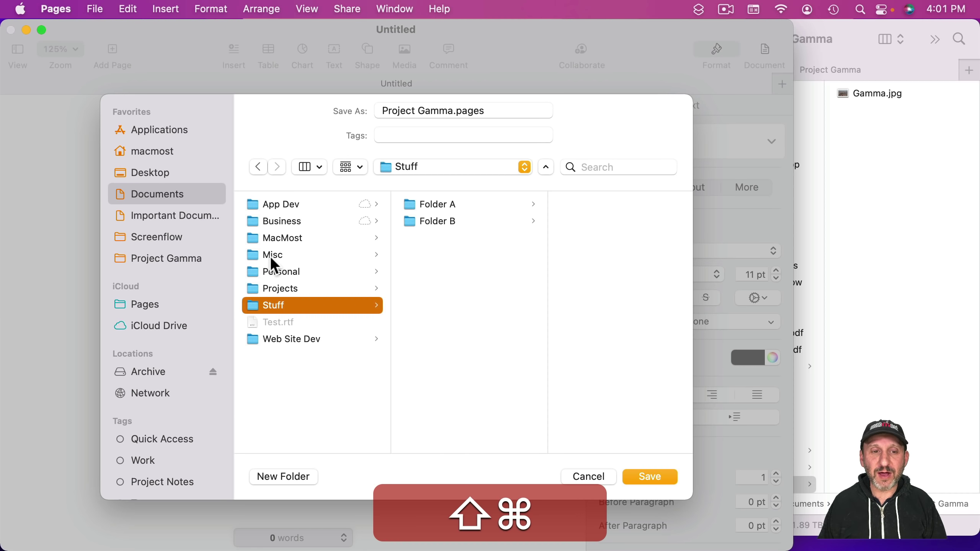
# Step: Switch the save location to the Desktop and from there to Documents
pyautogui.press('shift+super+d')
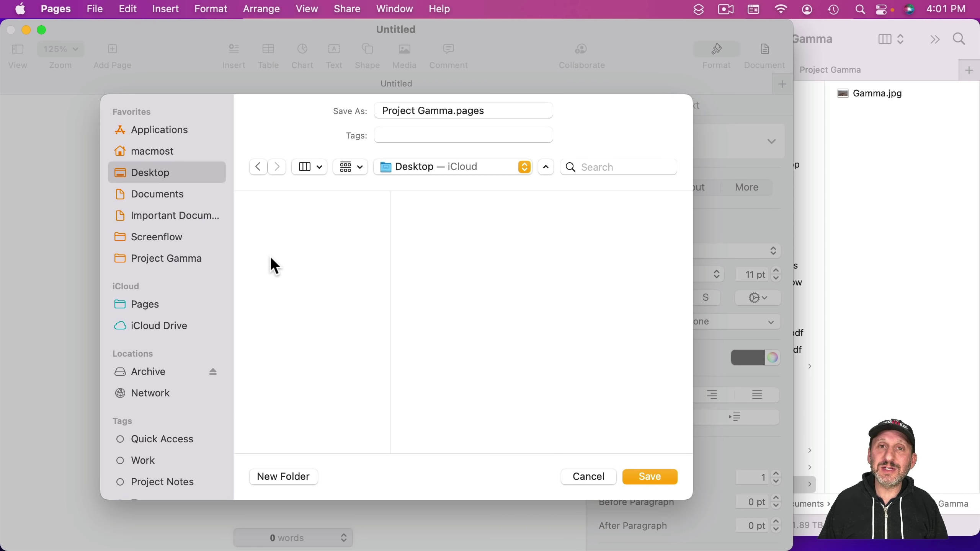
pyautogui.press('shift+super+o')
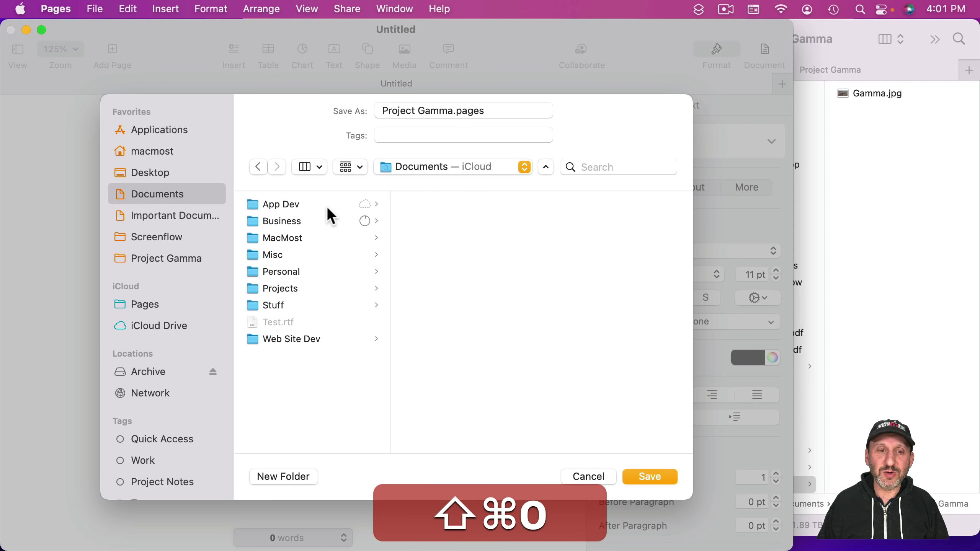
# Step: Select the MacMost folder, and step back to the Desktop and forward once through the visited save locations
pyautogui.click(291, 238)
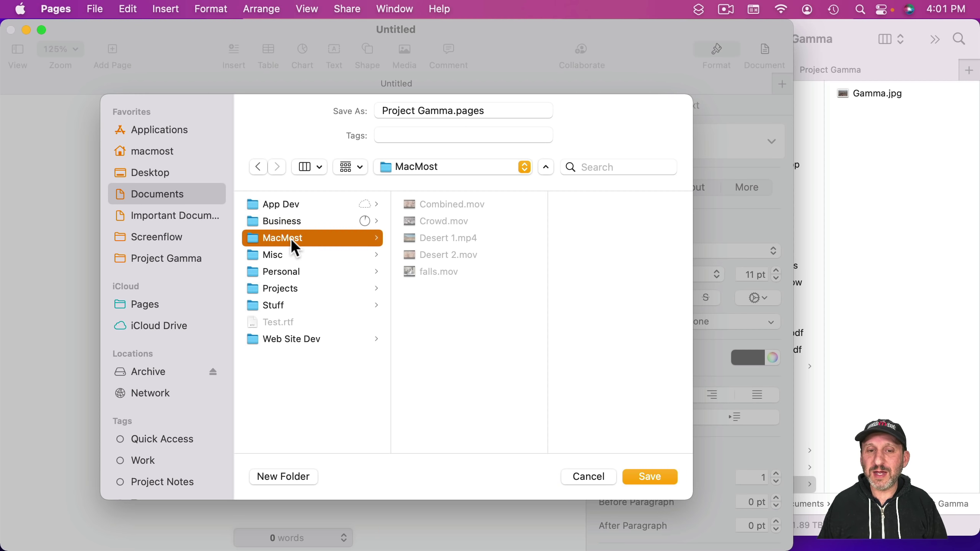
pyautogui.click(256, 166)
pyautogui.click(256, 166)
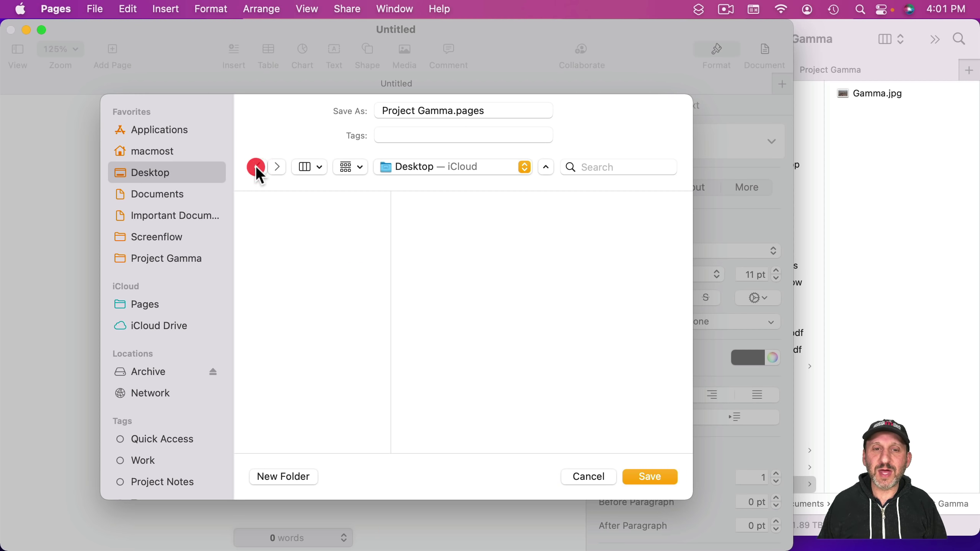
pyautogui.click(276, 167)
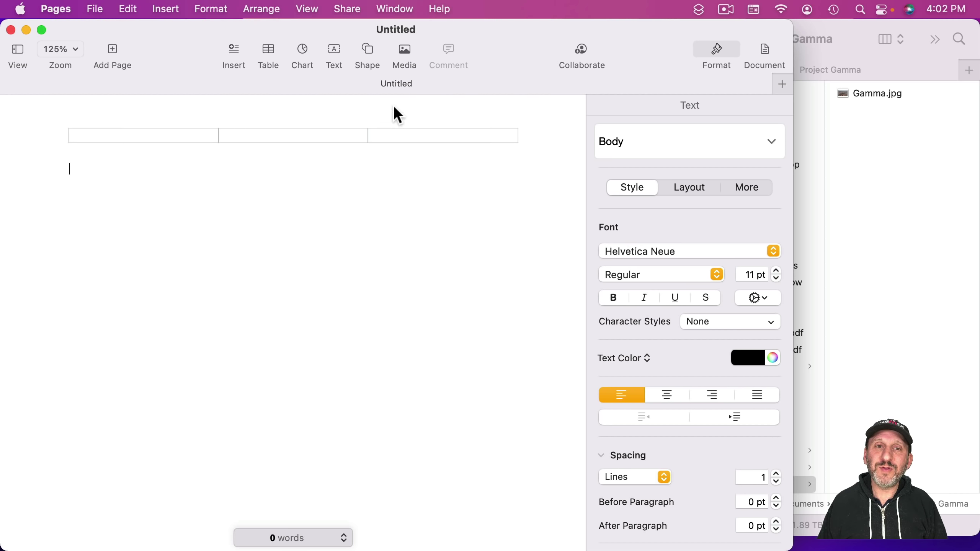
# Step: Name the untitled document Something.pages from its window title and store it in the iCloud Desktop folder
pyautogui.click(390, 28)
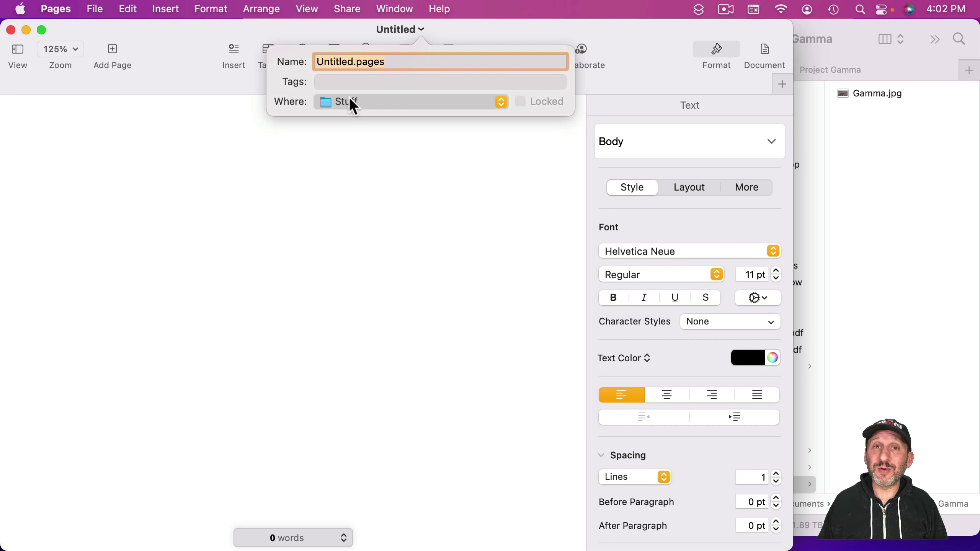
pyautogui.click(333, 60)
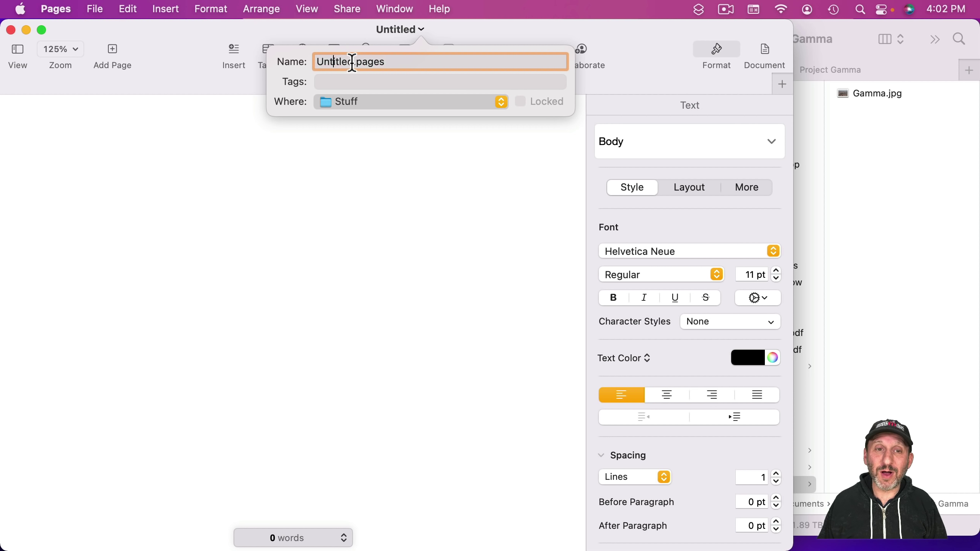
pyautogui.doubleClick(352, 61)
pyautogui.write('Something')
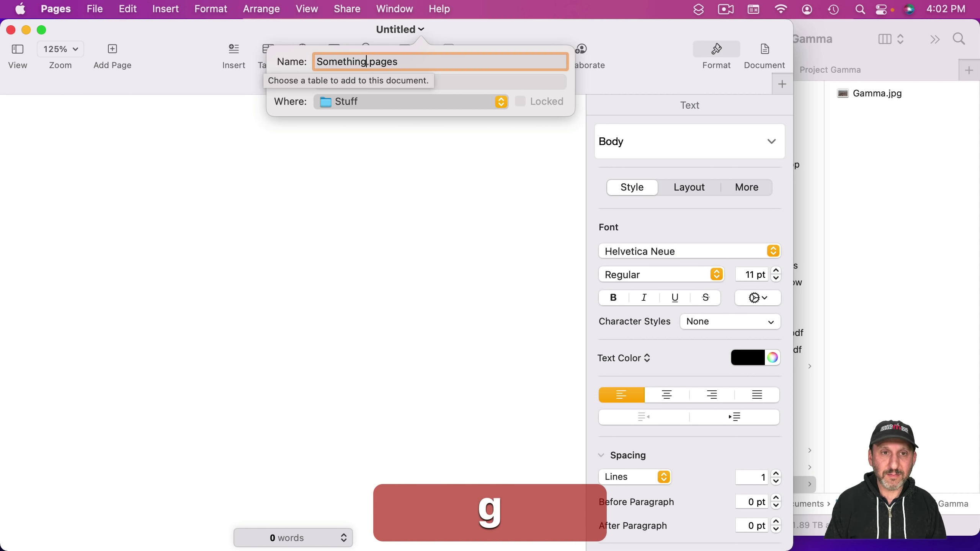
pyautogui.click(346, 103)
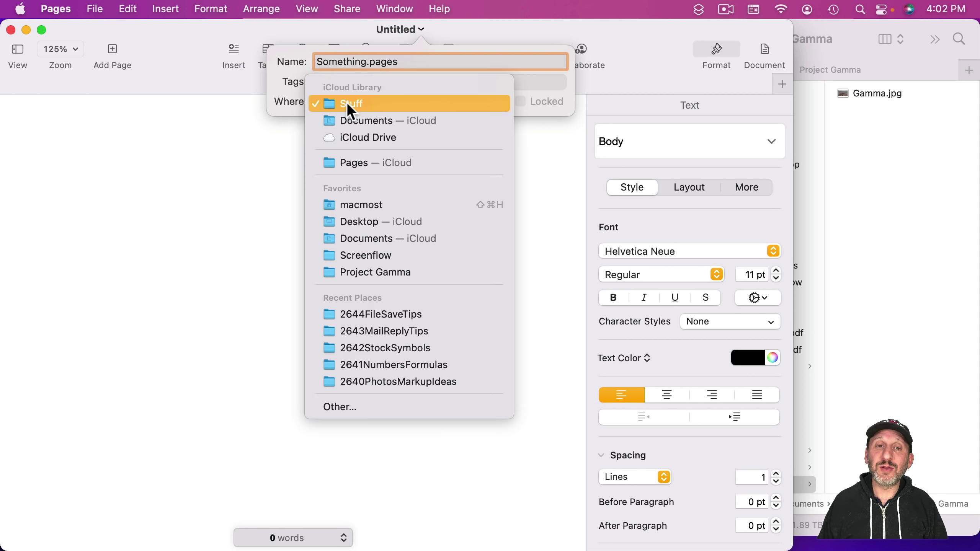
pyautogui.click(371, 221)
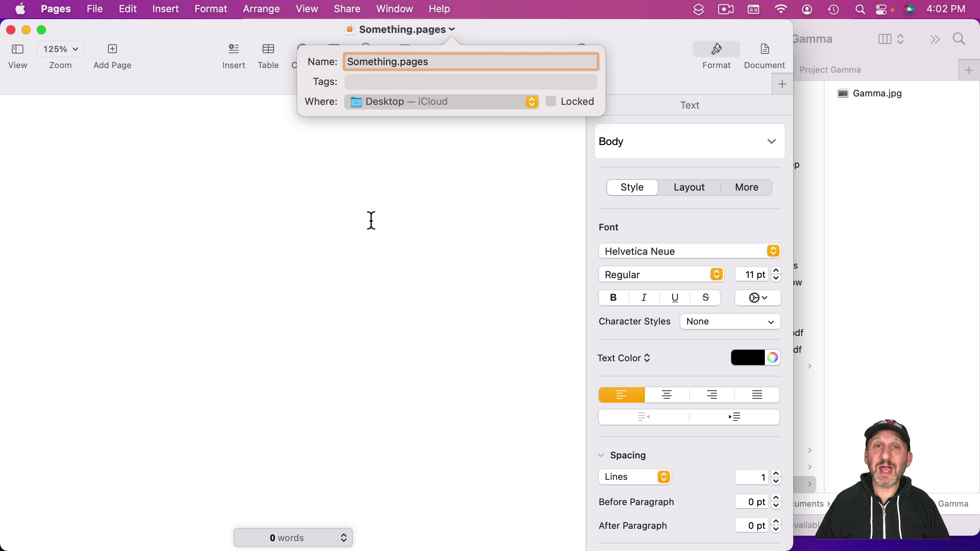
pyautogui.click(385, 196)
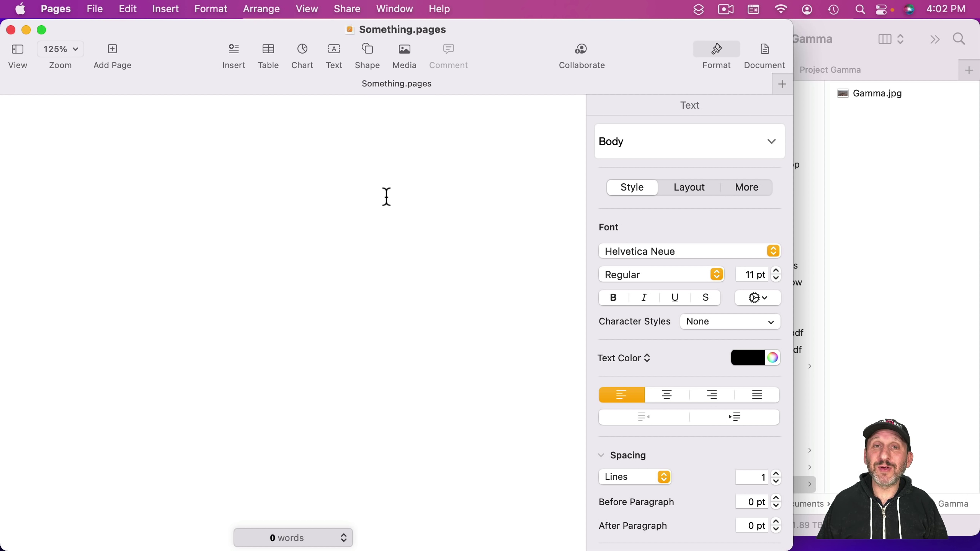
# Step: Switch to Finder and open Something.pages from the Desktop folder
pyautogui.press('super+Tab')
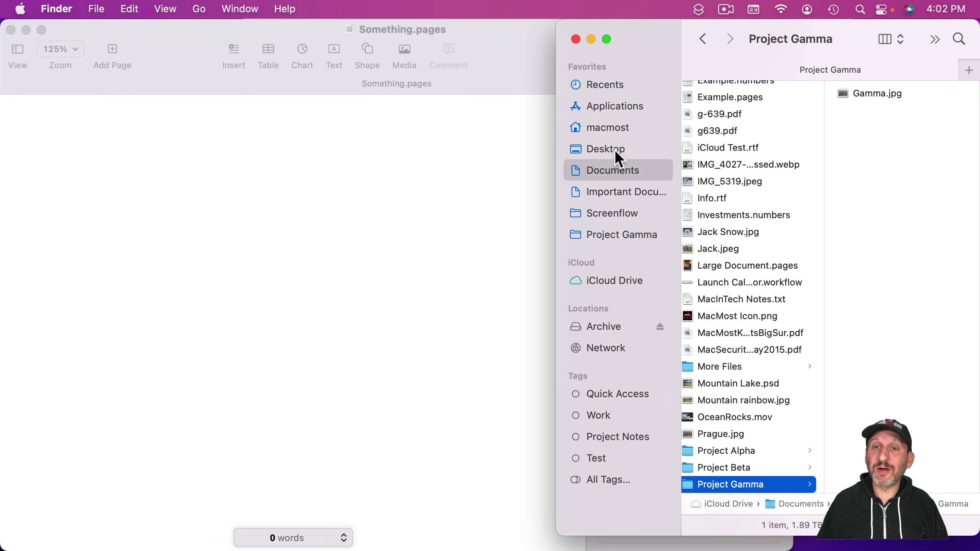
pyautogui.click(616, 151)
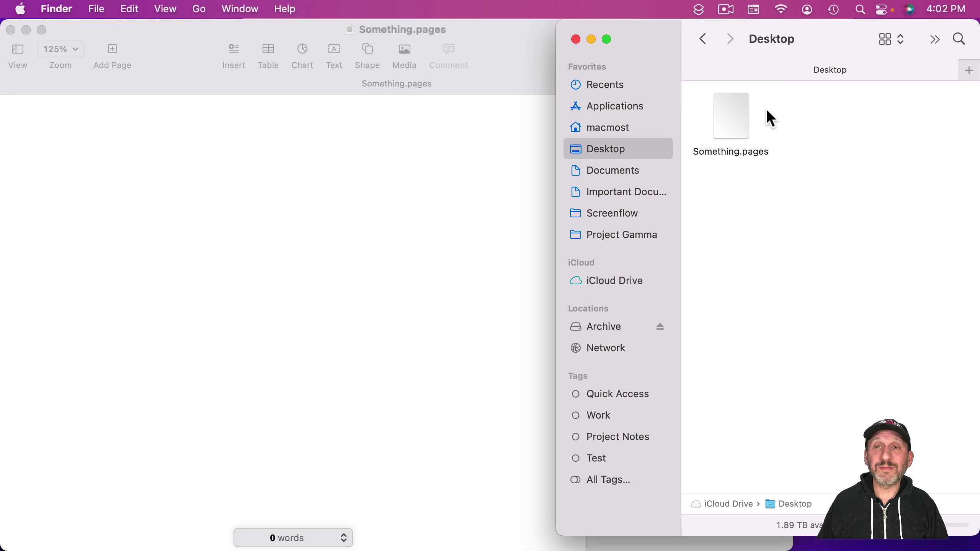
pyautogui.doubleClick(747, 145)
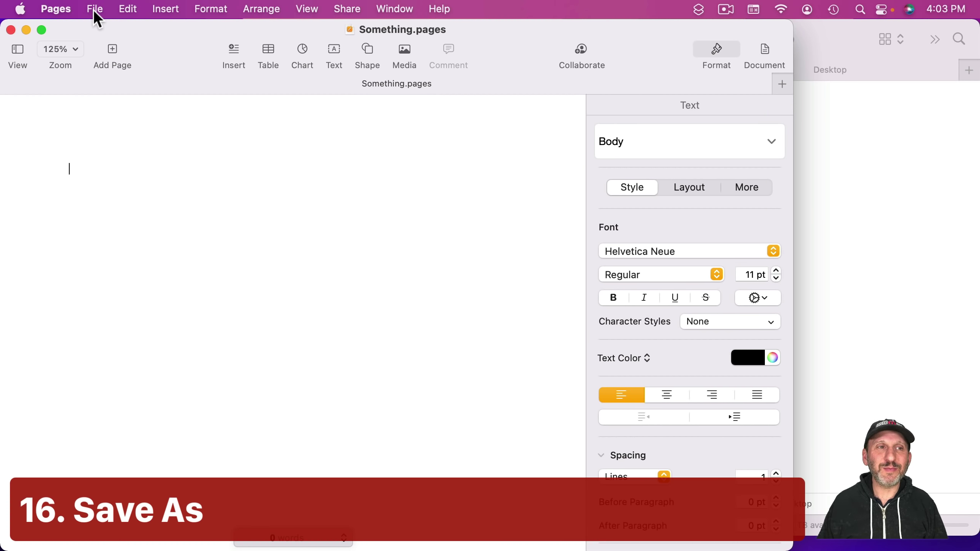
# Step: Save Something.pages and start a Save As for it
pyautogui.click(95, 10)
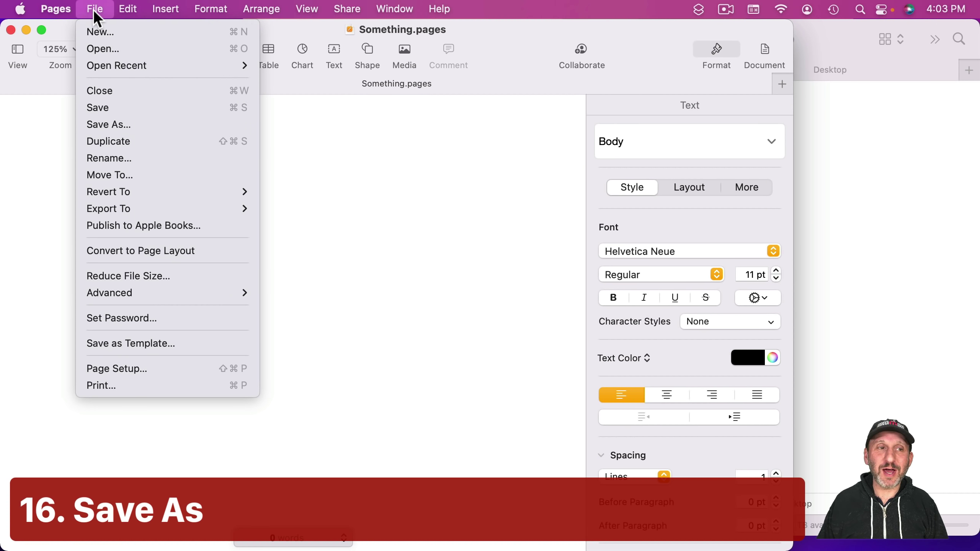
pyautogui.click(116, 105)
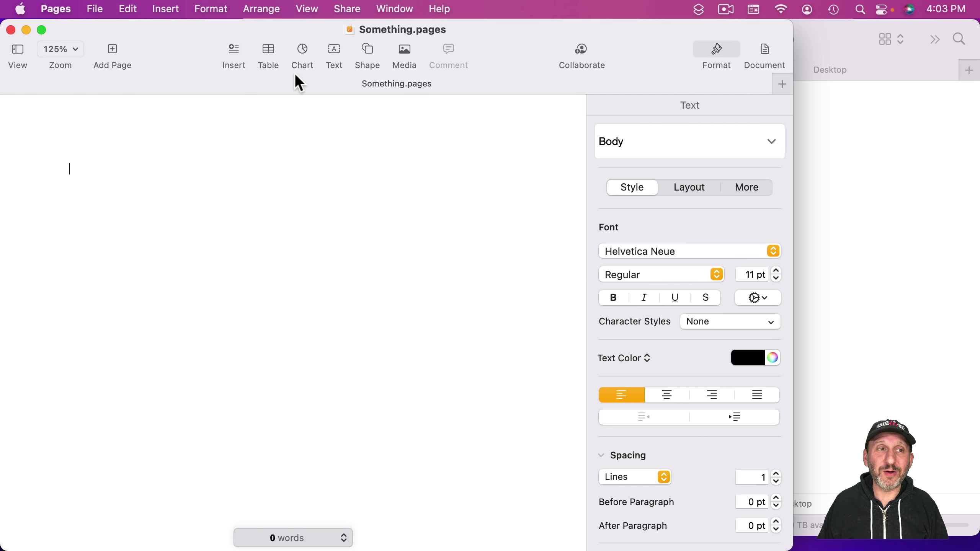
pyautogui.click(97, 9)
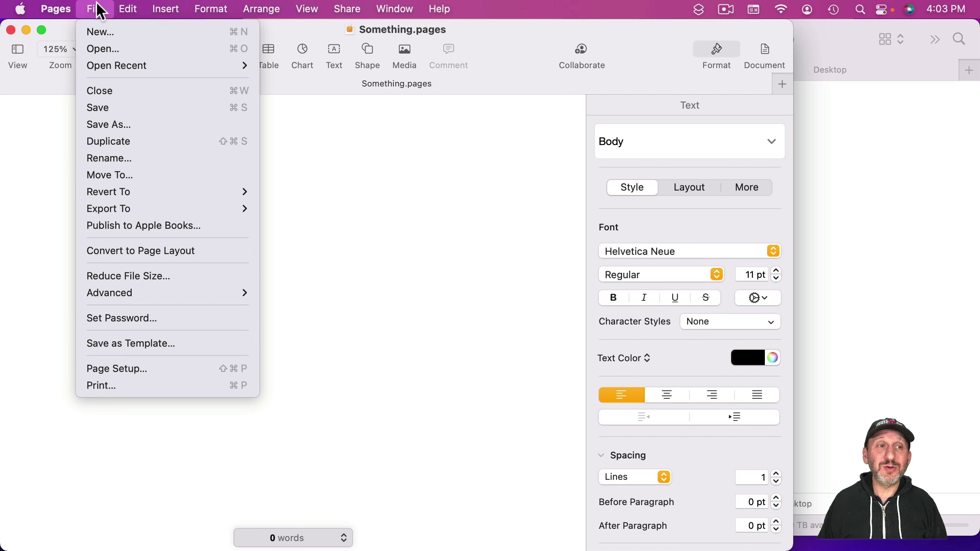
pyautogui.click(127, 124)
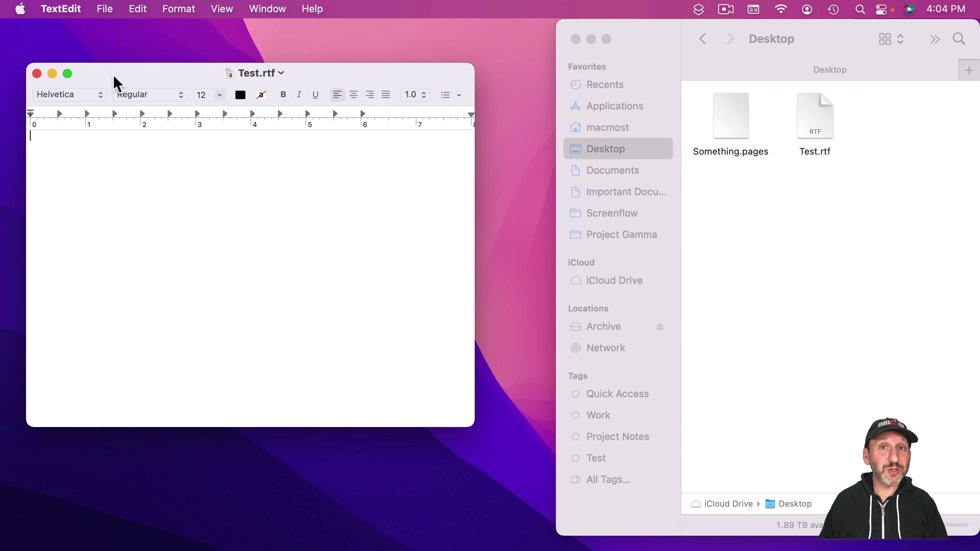
# Step: Save Test.rtf and start a Save As for it using the alternate form of the Duplicate command
pyautogui.click(104, 9)
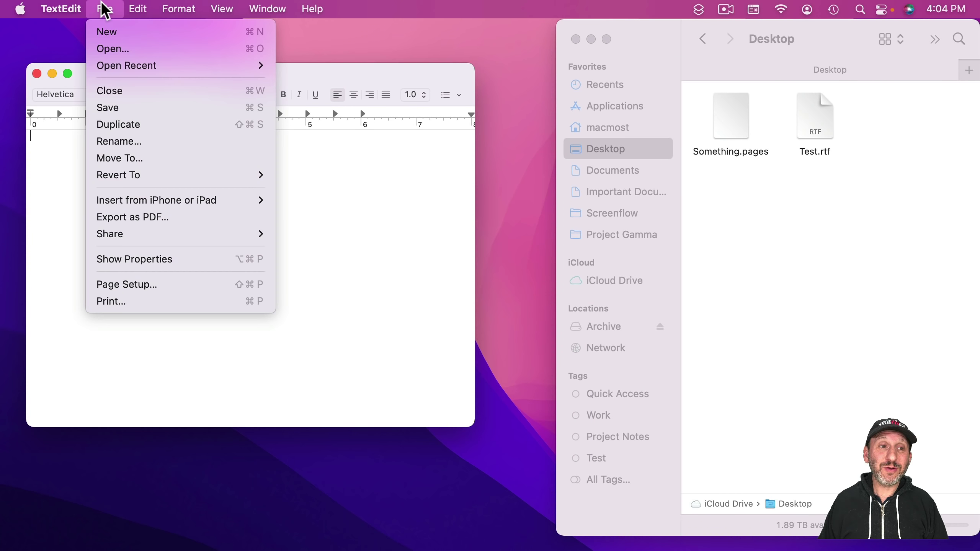
pyautogui.click(115, 107)
pyautogui.click(104, 9)
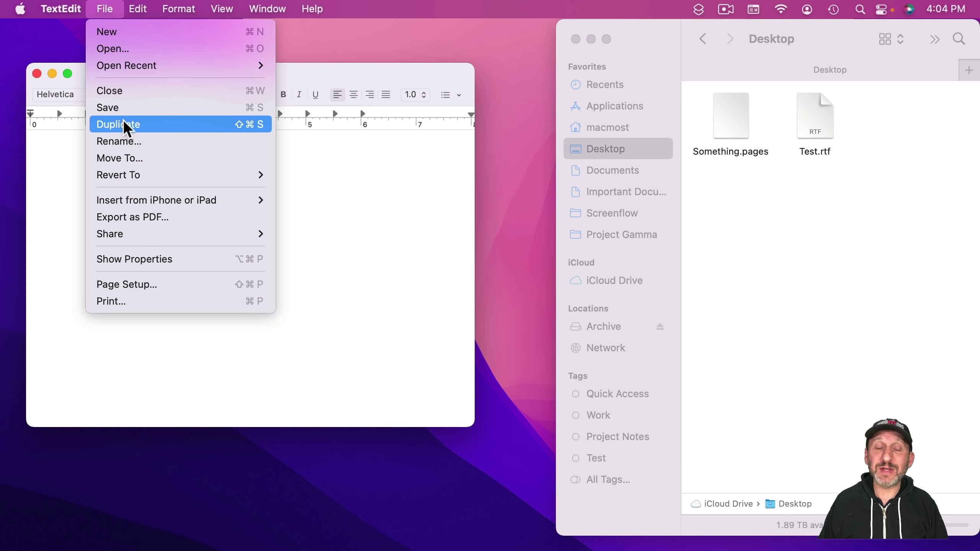
pyautogui.press('alt')
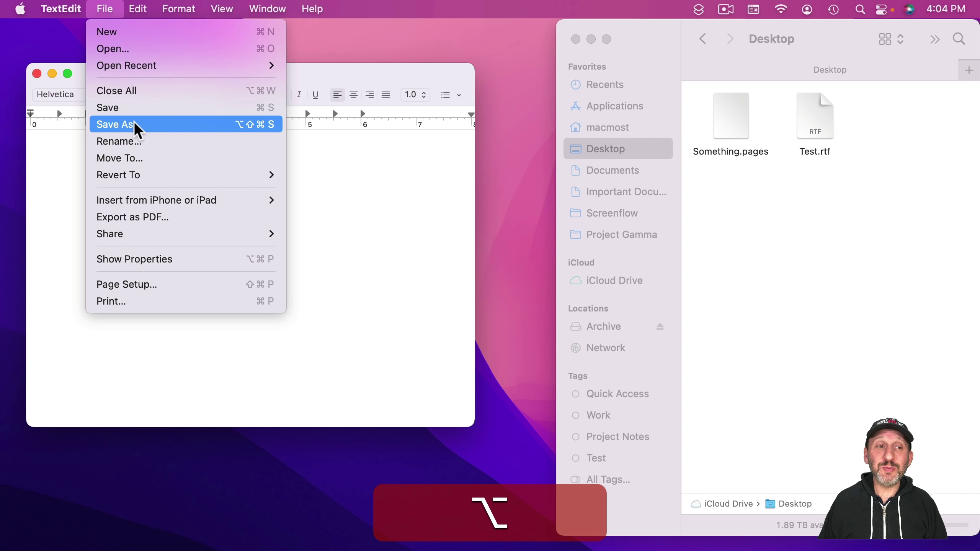
pyautogui.click(119, 123)
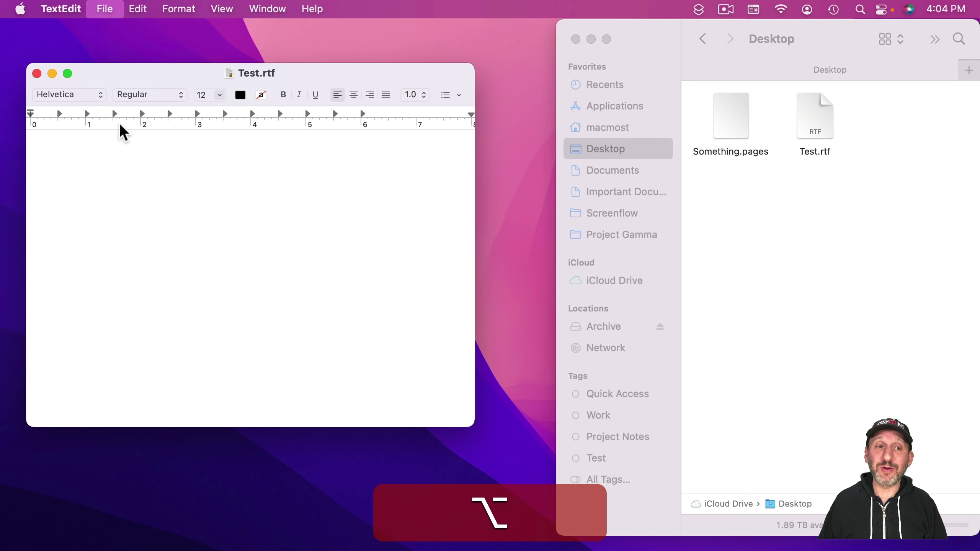